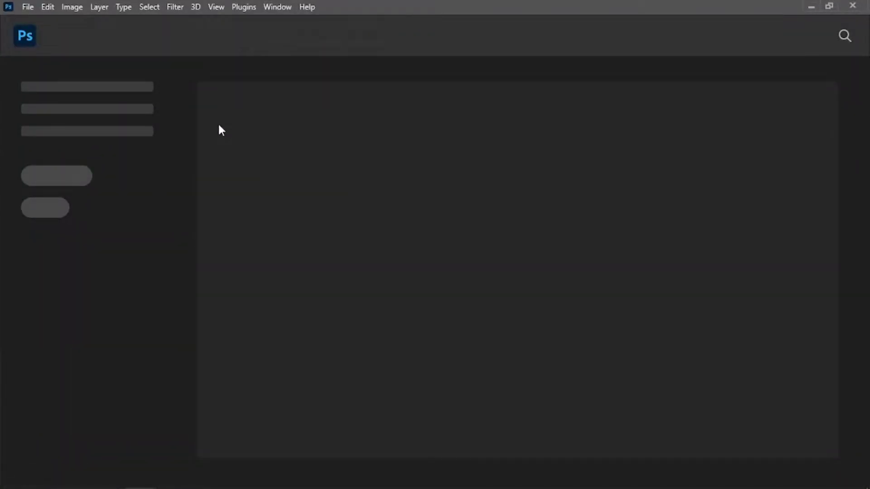
Create a 2300 × 2000 px, 300 ppi document and unlock its background as Layer 0.
key(ctrl+n)
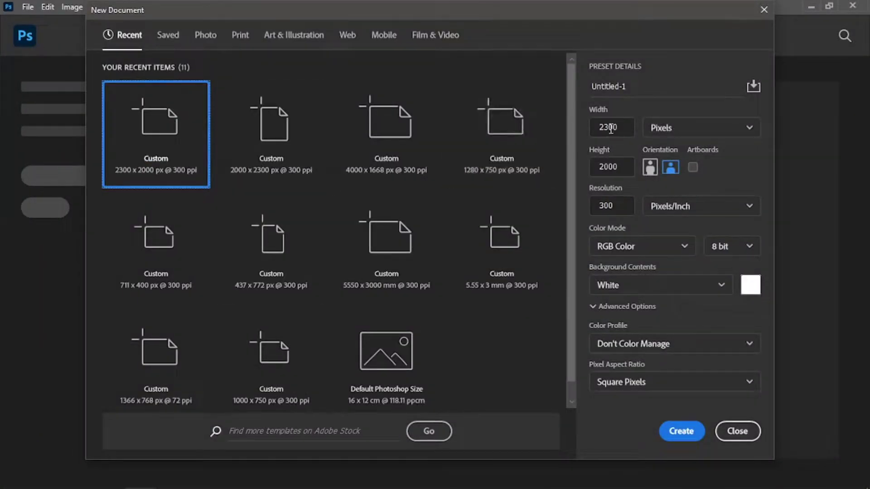
click(682, 433)
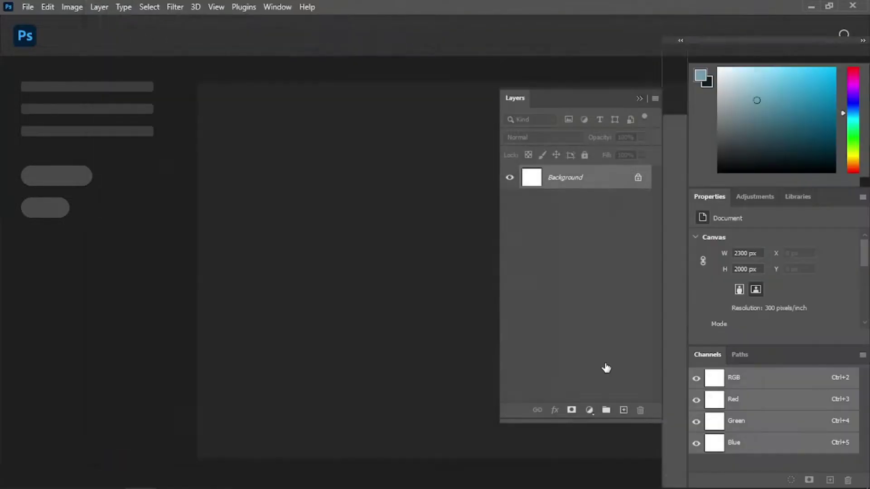
click(637, 179)
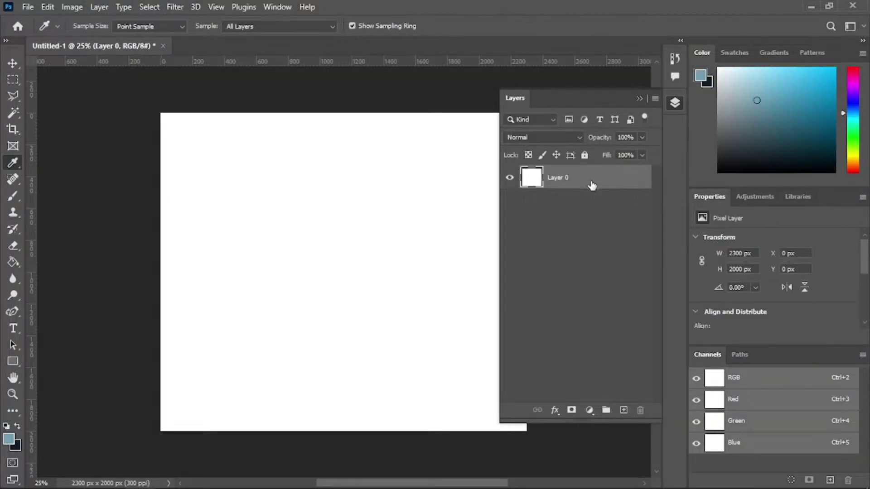
key(ctrl+0)
click(676, 103)
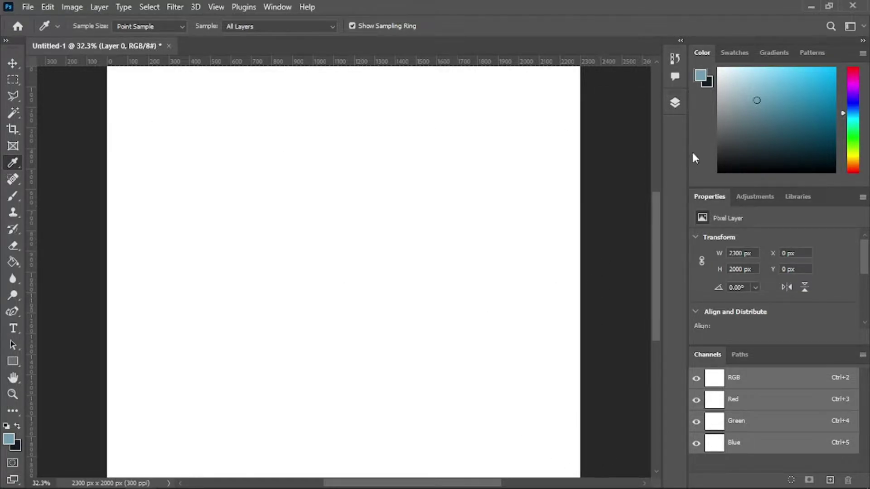
Add a Gradient fill layer with Radial style.
click(676, 104)
click(590, 410)
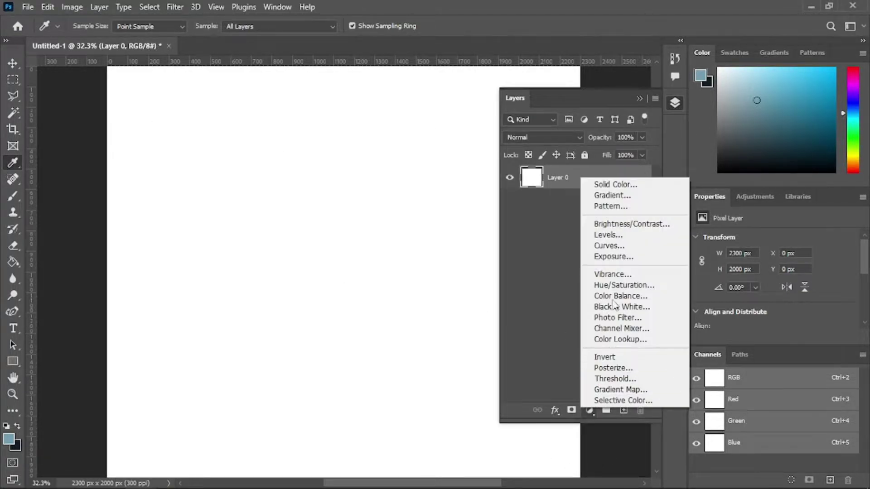
click(613, 196)
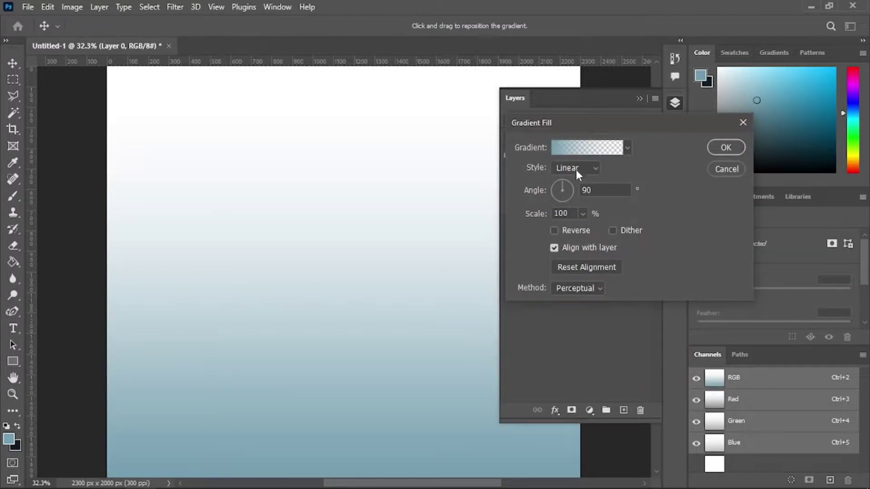
click(577, 170)
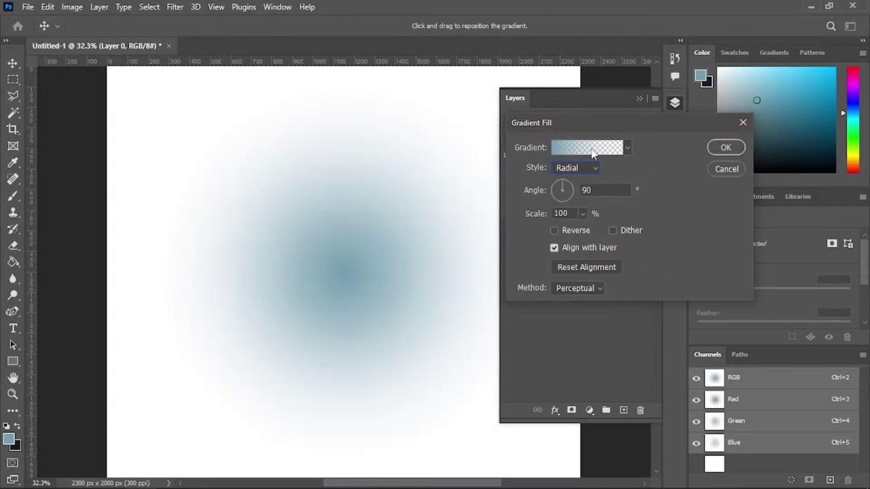
click(589, 147)
Set the gradient stops to near-white #eff3f4 and steel blue #759eaf at 100% opacity.
click(565, 328)
double_click(565, 328)
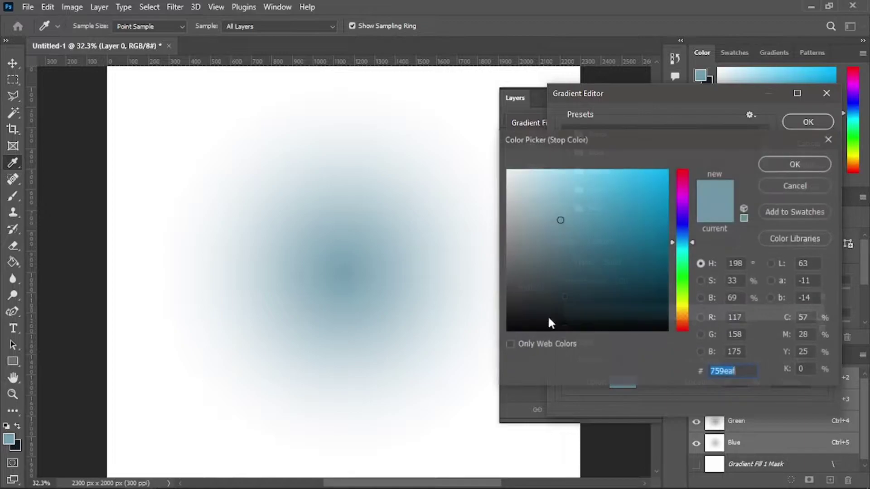
drag(525, 196, 509, 176)
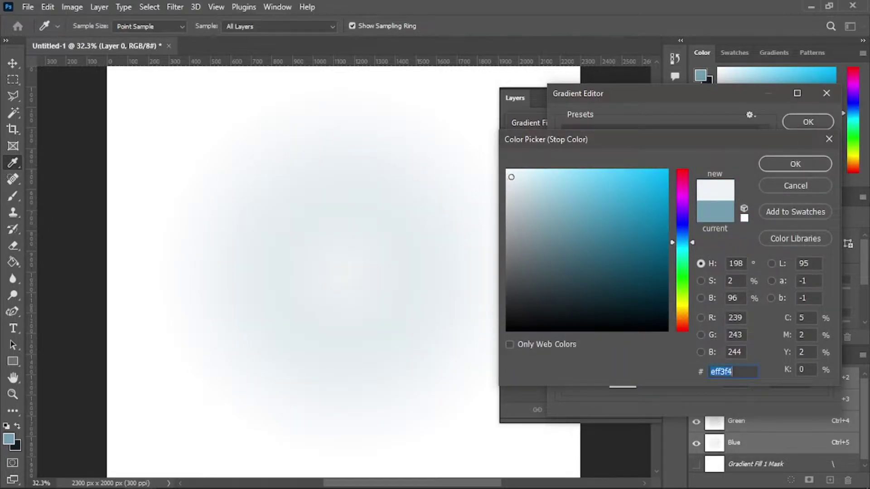
click(796, 164)
click(822, 298)
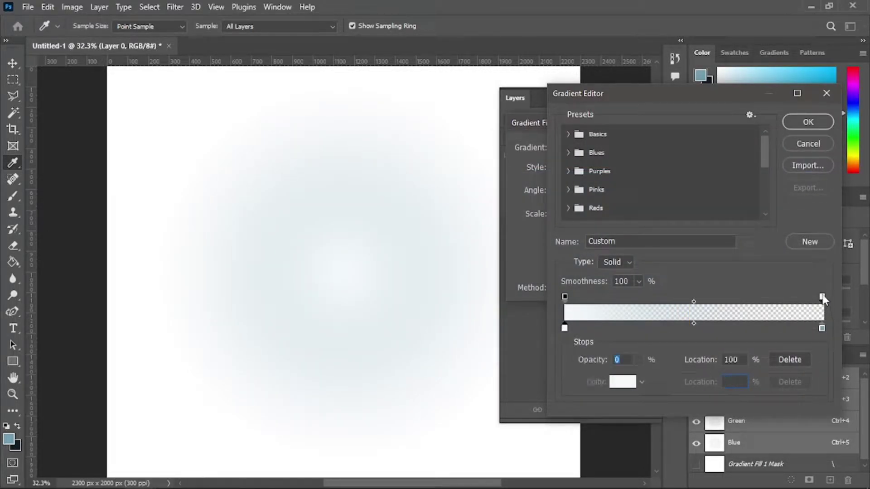
drag(667, 376, 709, 372)
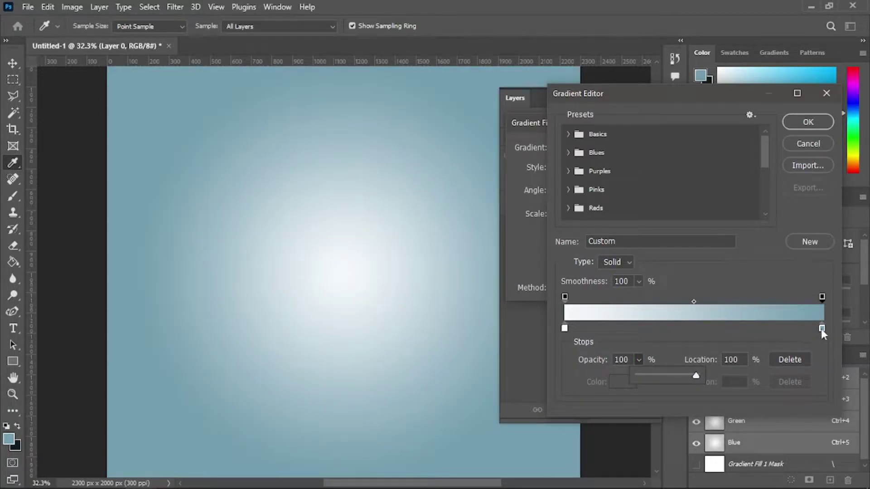
double_click(822, 329)
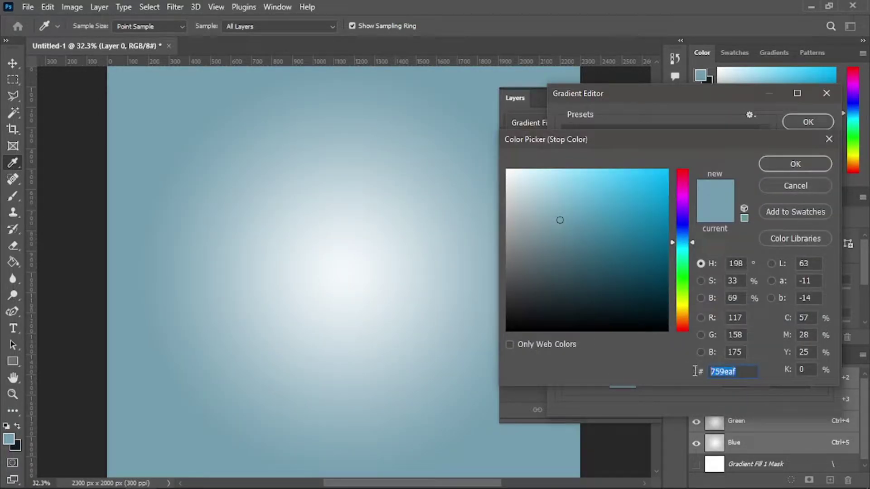
click(801, 171)
click(809, 122)
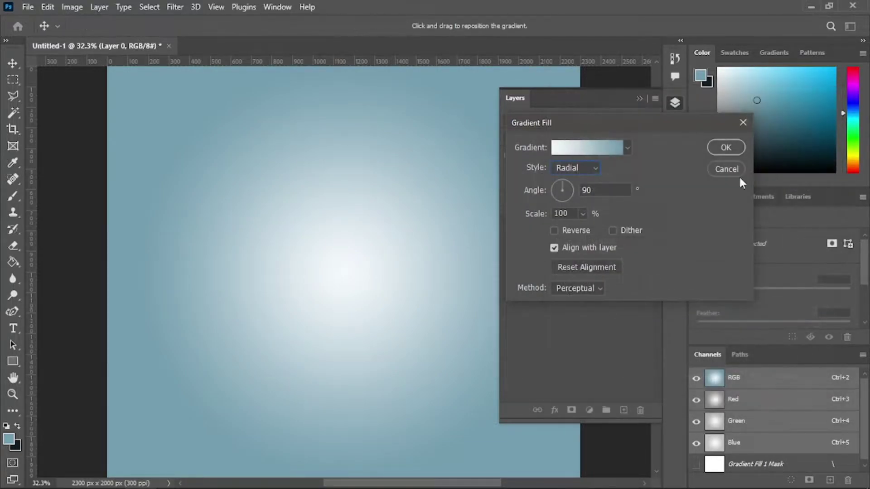
Shift the gradient's bright centre up and right and apply the fill layer.
mouse_move(361, 256)
mouse_down()
mouse_move(381, 237)
mouse_move(377, 243)
mouse_up()
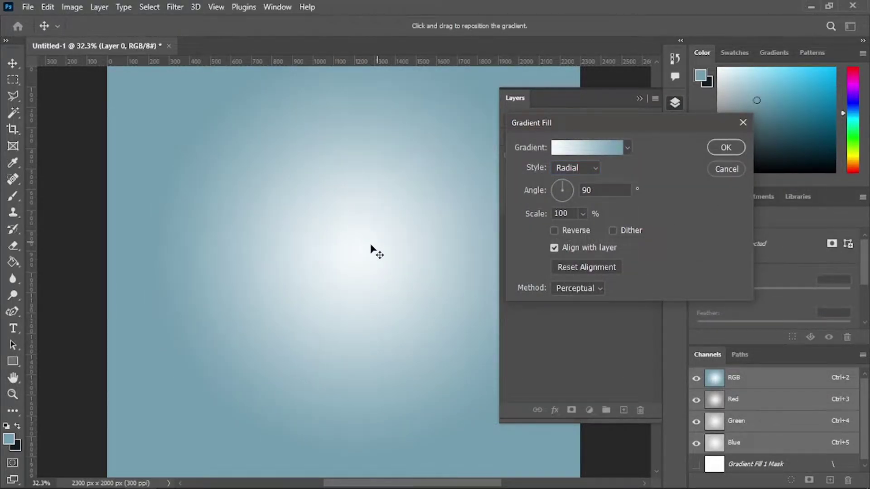
click(725, 149)
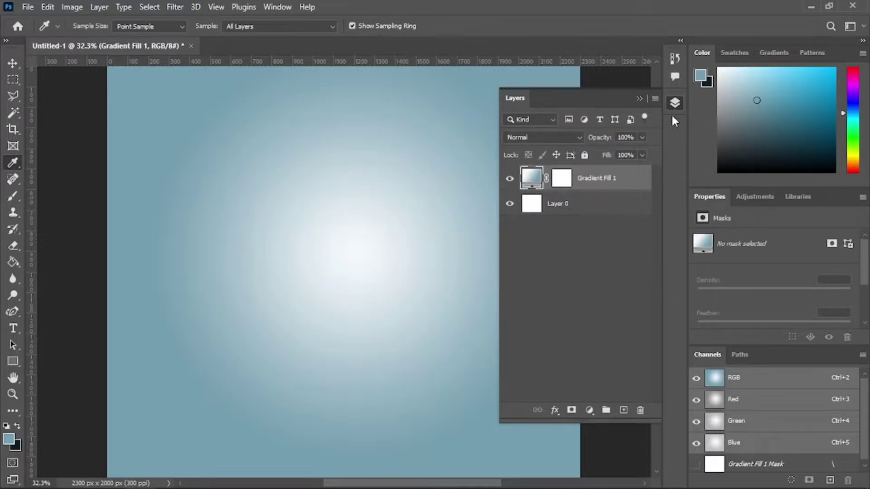
click(616, 228)
Open the man's side-profile JPG and select him with Select > Focus Area.
click(675, 103)
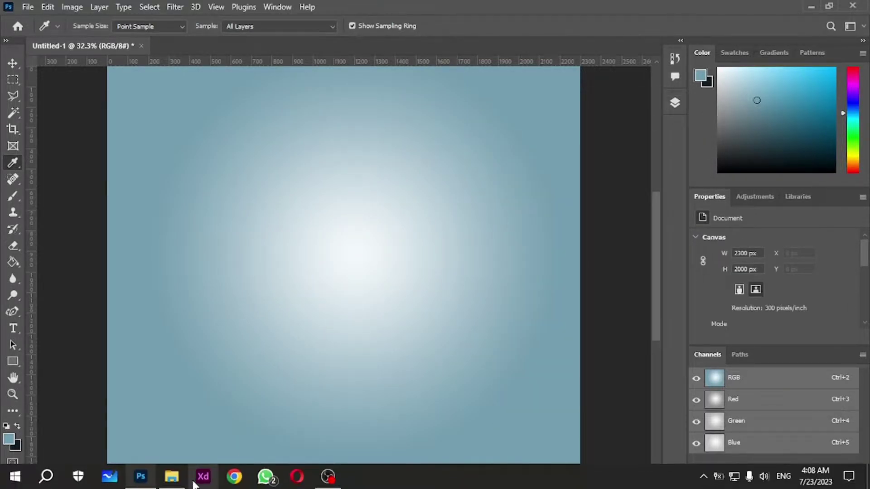
click(173, 477)
mouse_move(648, 369)
mouse_down()
mouse_move(504, 378)
mouse_move(396, 48)
mouse_up()
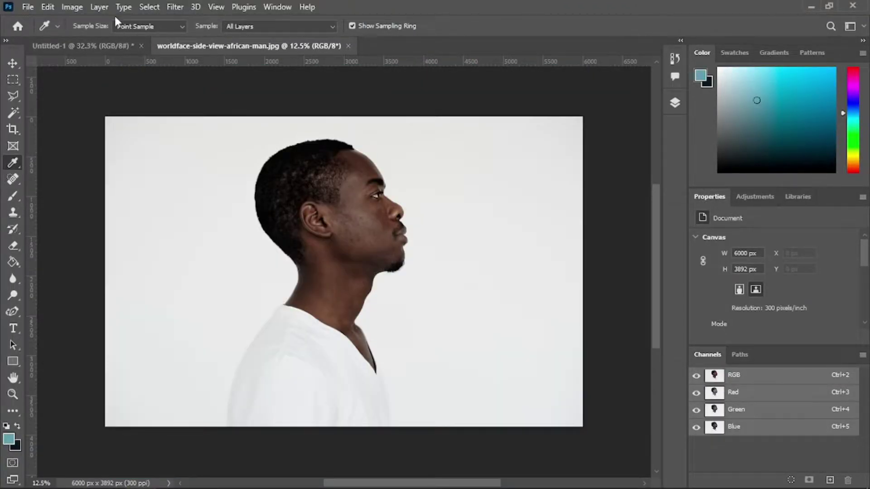
click(146, 7)
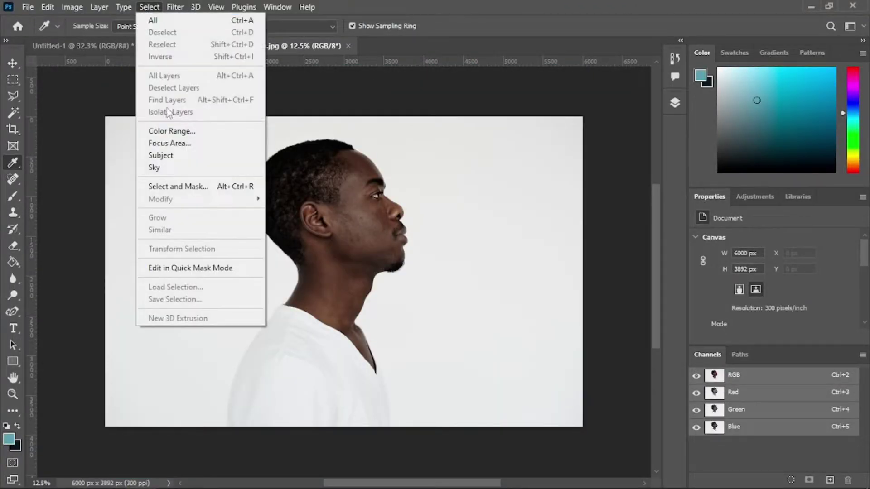
click(173, 144)
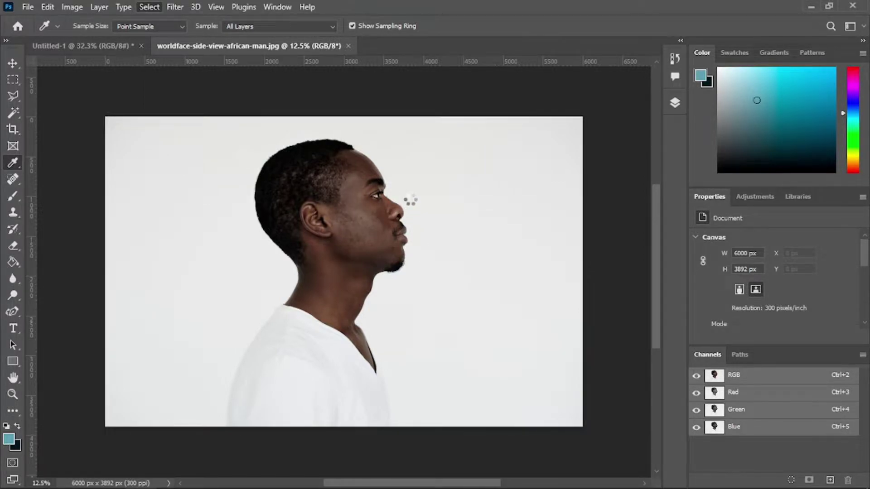
Unlock the photo's Background layer.
click(675, 103)
scroll(313, 136, up, 2)
scroll(362, 181, up, 3)
scroll(374, 224, up, 2)
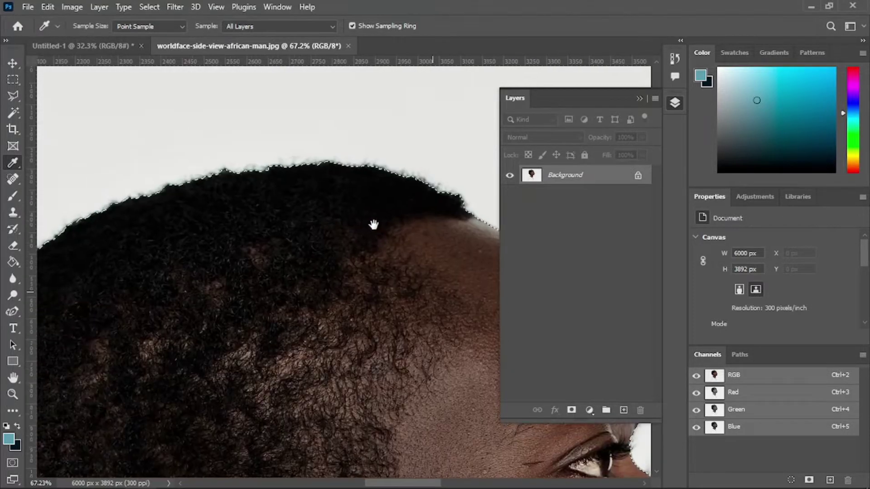
scroll(373, 225, down, 3)
scroll(369, 202, down, 2)
scroll(334, 258, down, 2)
click(638, 175)
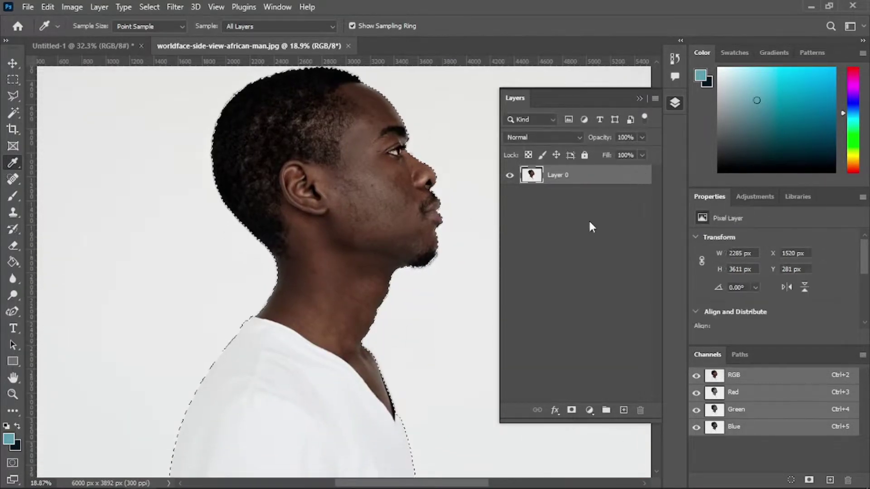
scroll(345, 272, down, 2)
scroll(387, 294, up, 1)
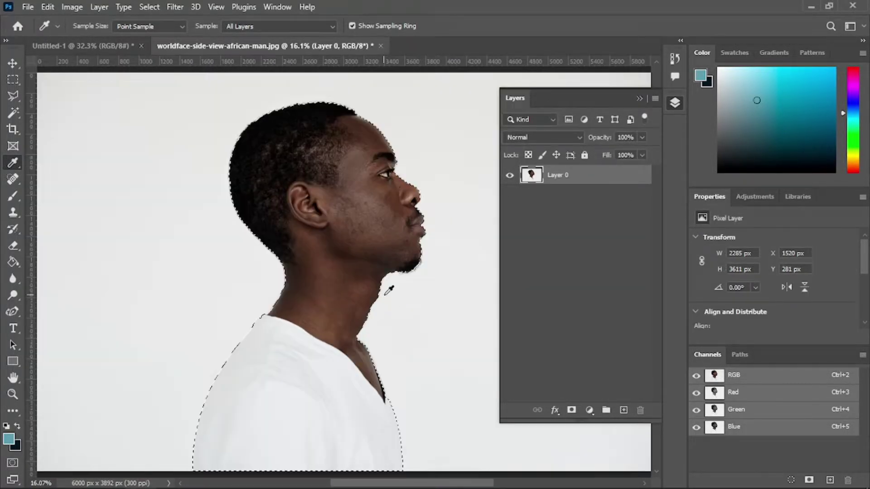
Add a layer mask hiding the light background and convert the layer to a smart object.
click(571, 410)
right_click(584, 181)
click(607, 199)
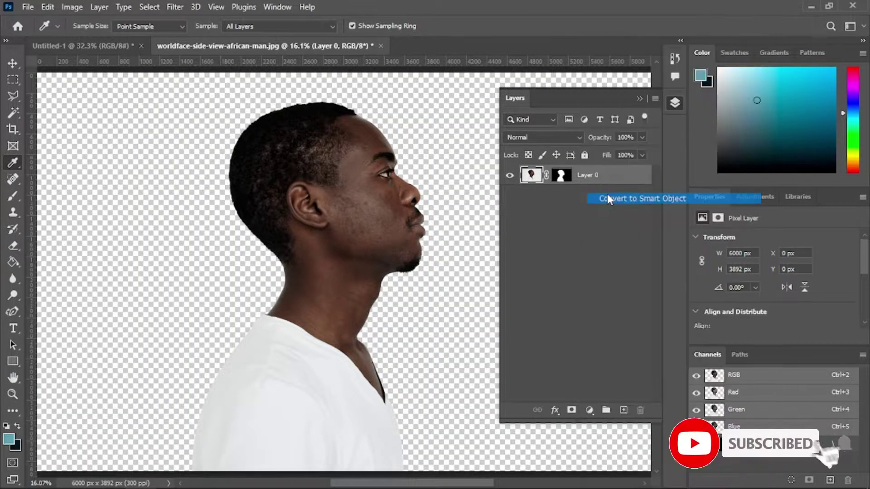
click(676, 104)
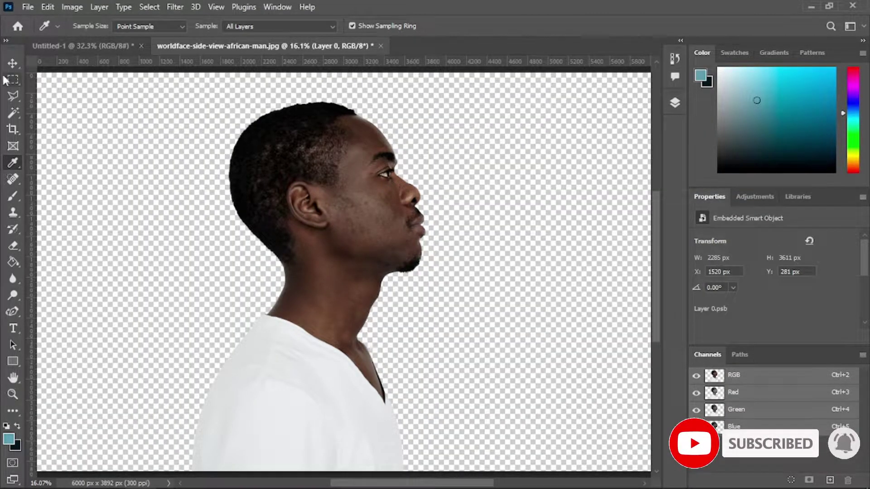
click(13, 63)
Move the profile into the poster and scale it to fill the canvas, centred horizontally.
mouse_move(202, 173)
mouse_down()
mouse_move(97, 43)
mouse_move(276, 236)
mouse_up()
key(ctrl+t)
mouse_move(390, 238)
mouse_down()
mouse_move(334, 240)
mouse_move(345, 282)
mouse_up()
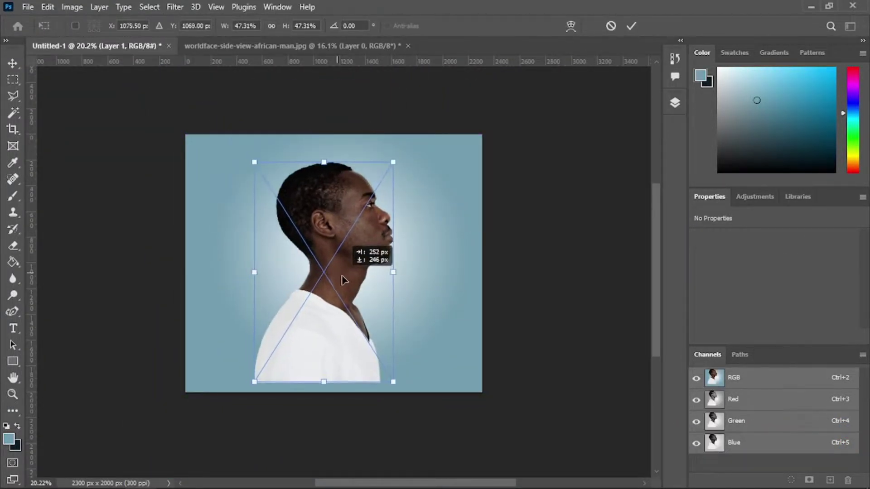
drag(399, 280, 418, 280)
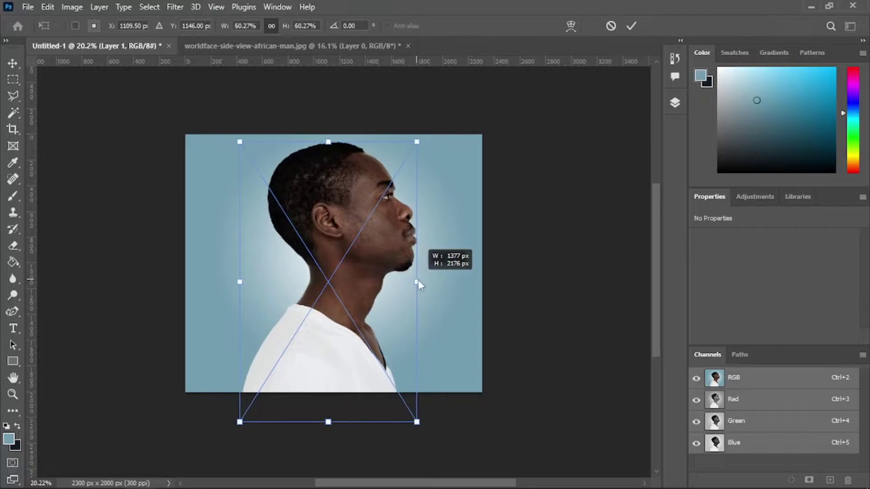
drag(357, 333, 361, 335)
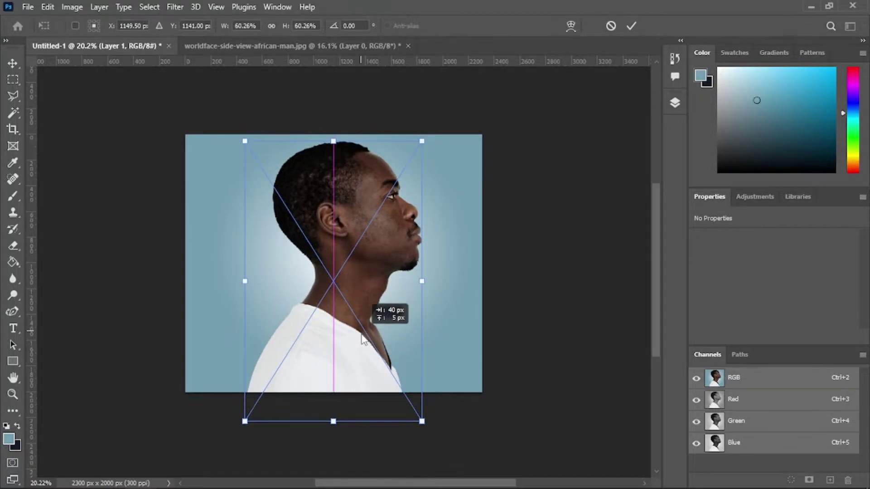
click(632, 26)
scroll(476, 215, up, 3)
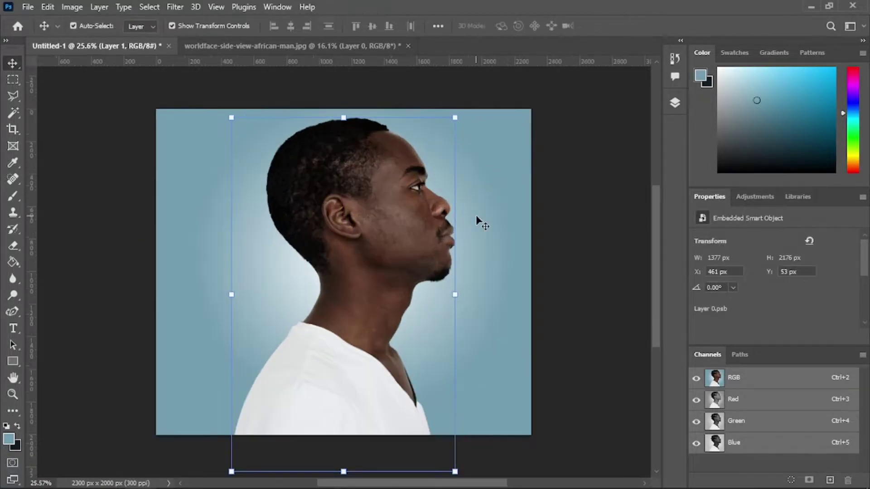
drag(423, 262, 395, 271)
scroll(405, 246, up, 2)
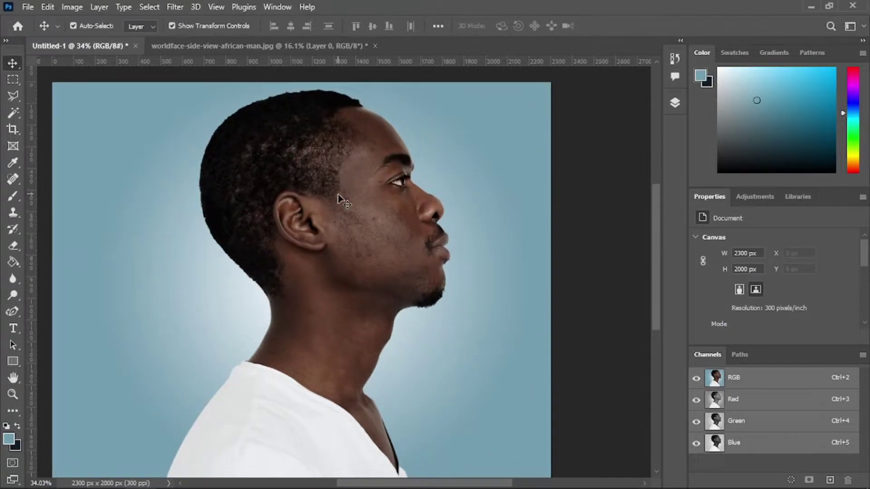
scroll(318, 171, down, 1)
Draw a tall rectangle over the back of the head, from head top to neck.
click(14, 362)
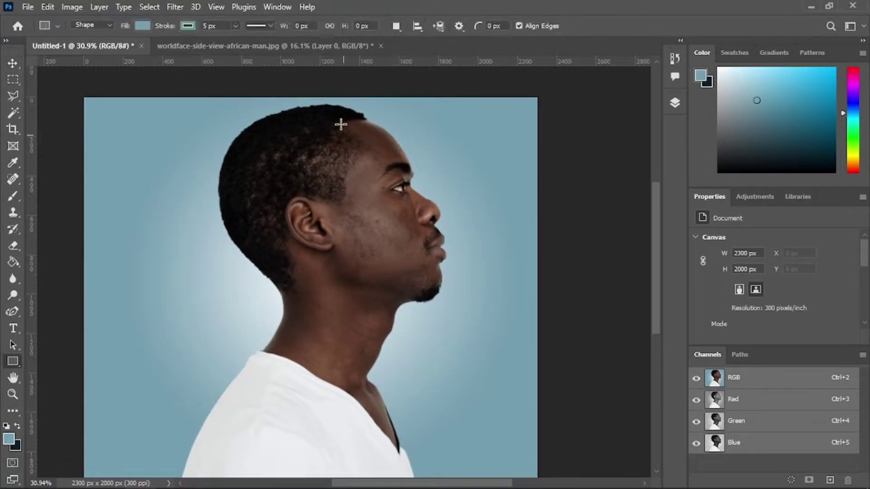
drag(317, 105, 367, 409)
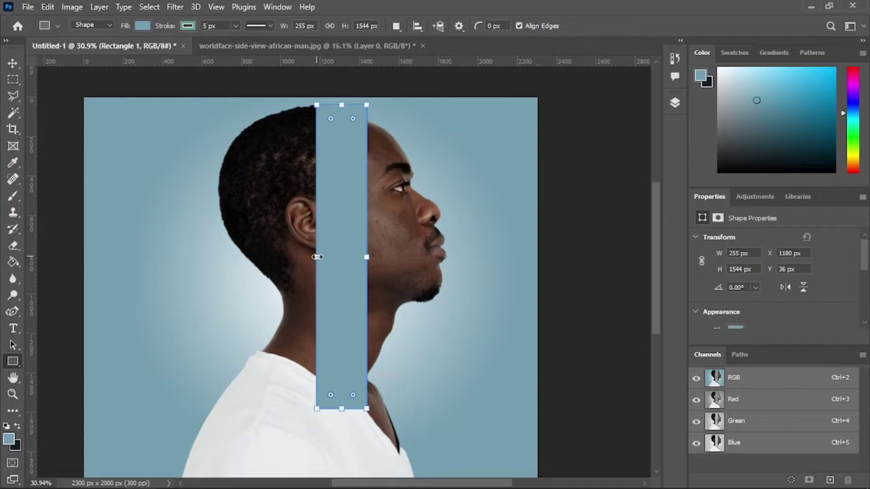
drag(317, 257, 300, 257)
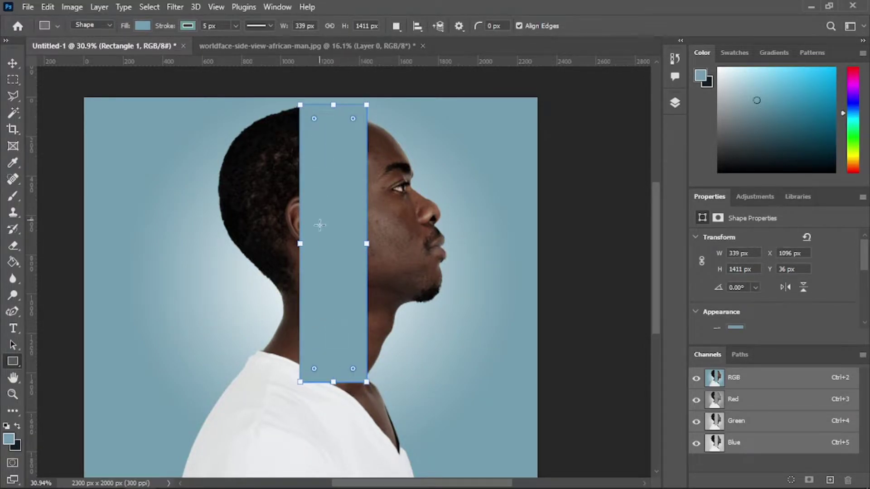
drag(333, 383, 333, 399)
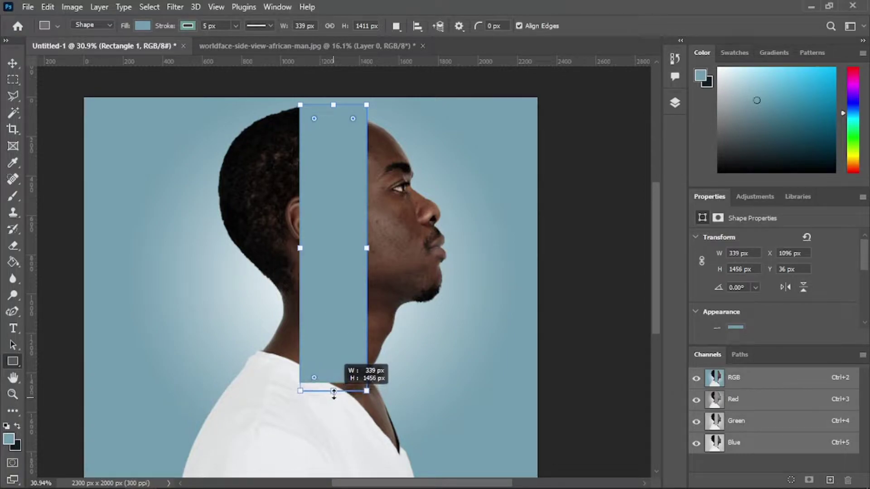
click(17, 66)
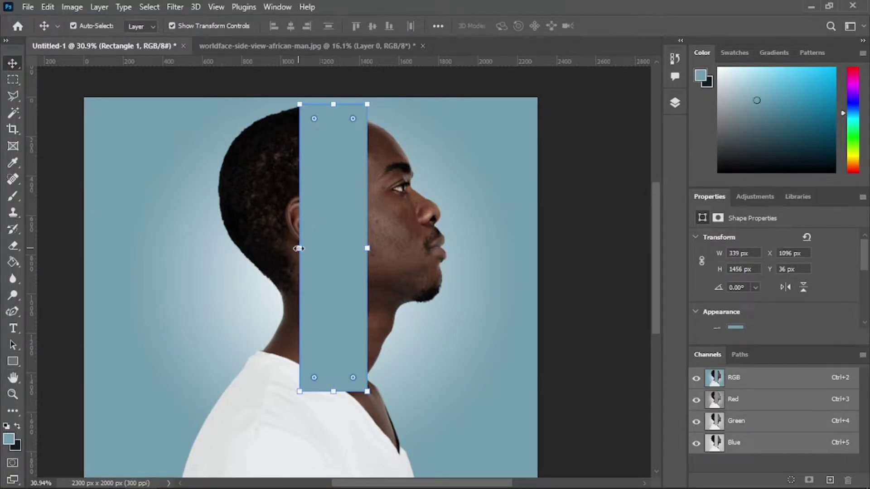
drag(299, 248, 297, 249)
click(630, 26)
Duplicate the rectangle to the left and widen the copy.
drag(343, 231, 275, 231)
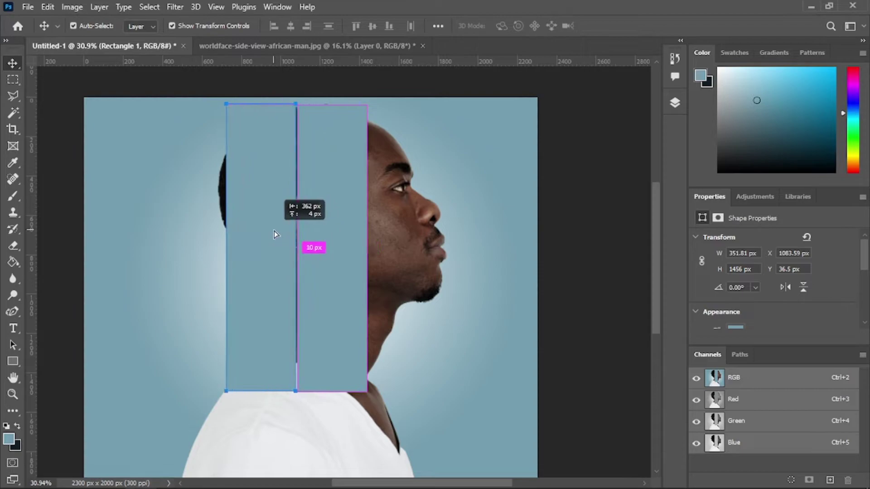
drag(227, 245, 219, 246)
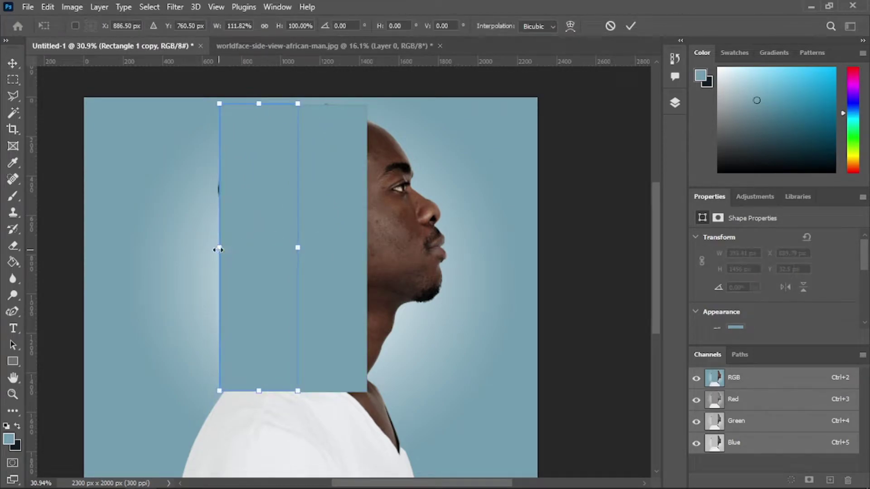
key(Return)
Change the rectangles' fill colour to green.
click(12, 361)
click(143, 26)
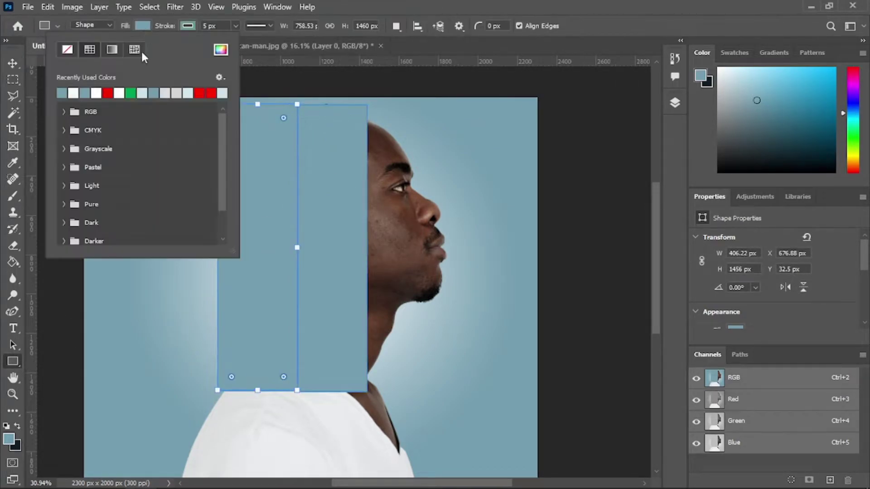
click(141, 93)
key(Escape)
key(v)
click(352, 197)
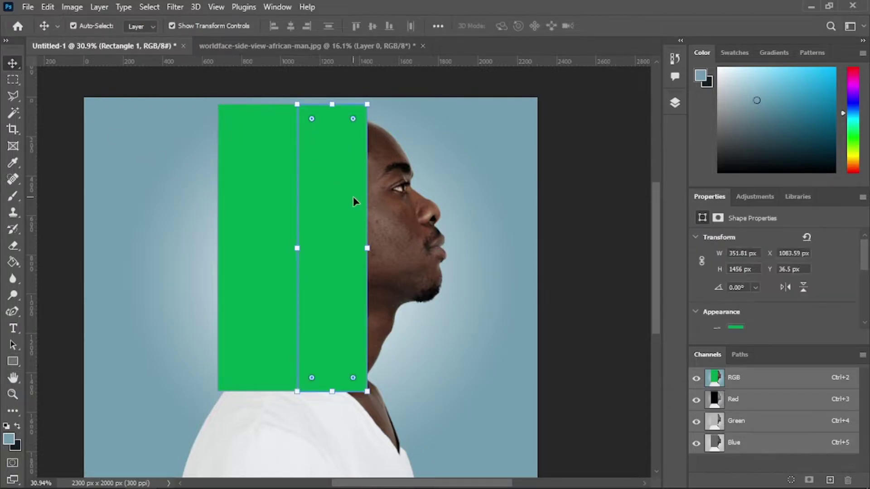
key(u)
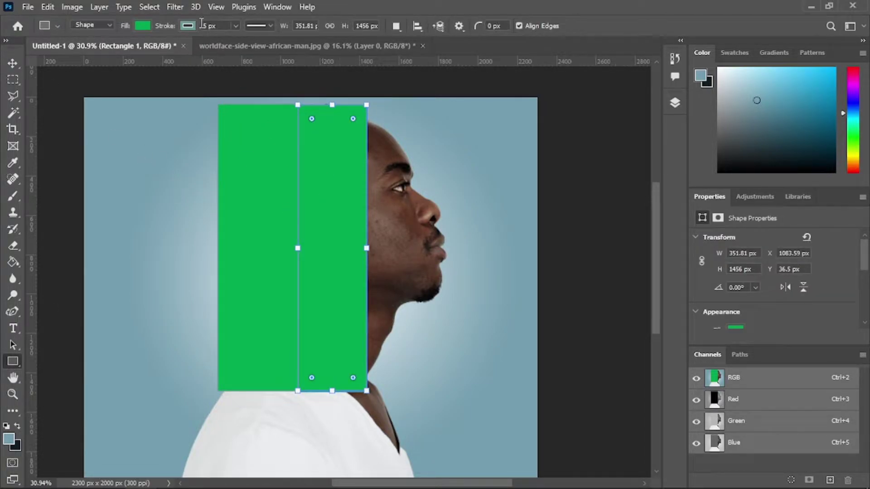
key(v)
Duplicate the left green bar lower down, widening it leftward with a lower top.
scroll(252, 233, up, 2)
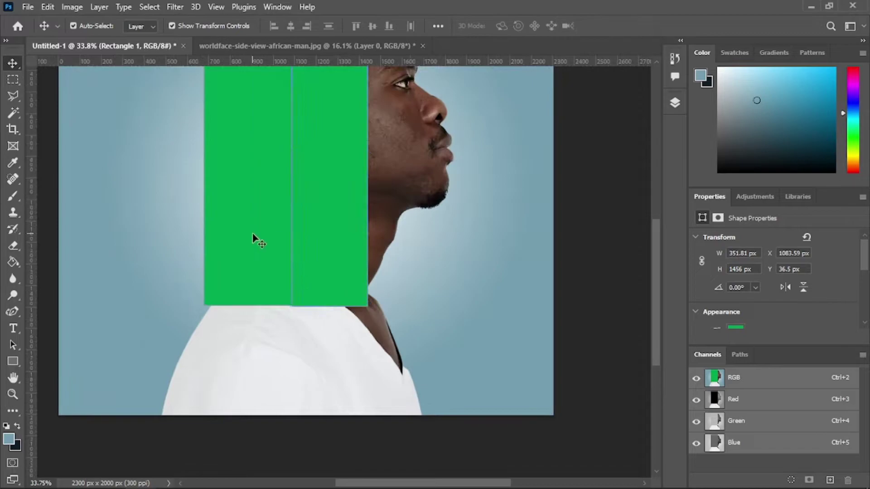
mouse_move(252, 232)
mouse_down()
mouse_move(204, 273)
mouse_move(158, 272)
mouse_up()
drag(231, 102, 246, 312)
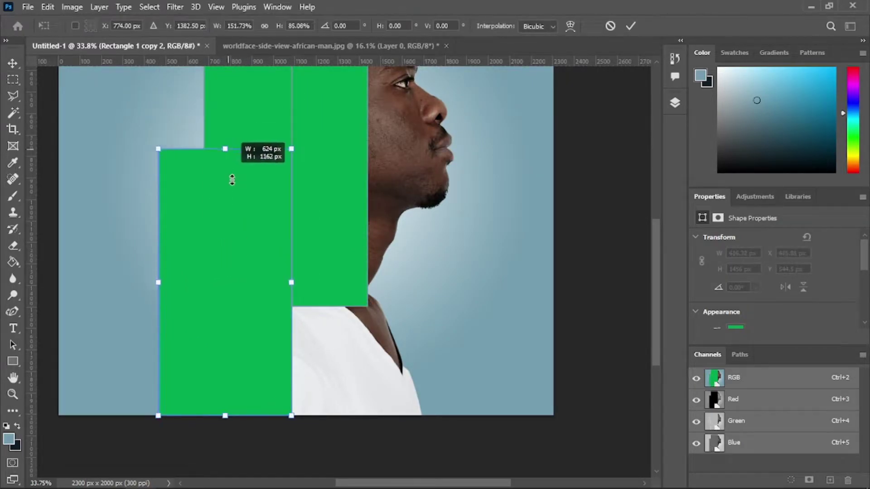
key(Return)
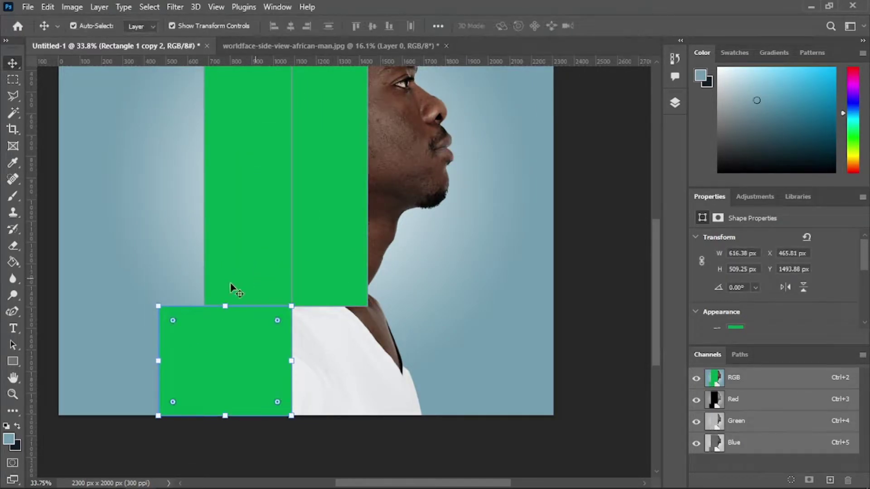
Shorten the right green bar from the bottom and align its edge with the face.
click(331, 302)
key(ctrl+t)
drag(330, 307, 330, 287)
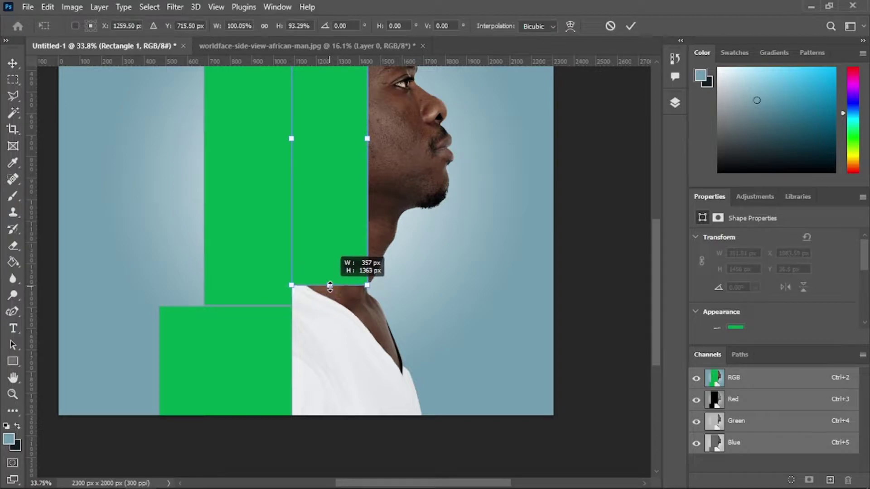
click(631, 26)
scroll(389, 275, up, 2)
click(353, 290)
scroll(361, 222, up, 3)
click(362, 222)
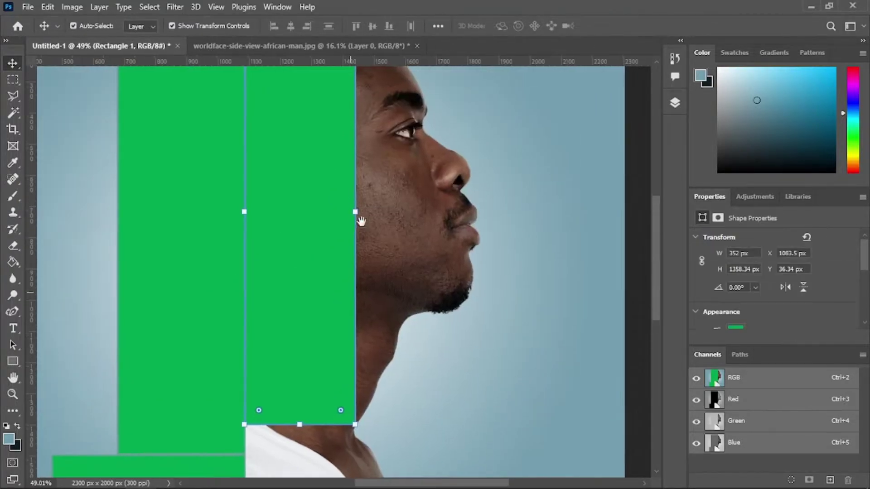
drag(354, 213, 358, 213)
click(631, 26)
scroll(292, 352, down, 3)
Shorten the left green bar and line up the bottom-left rectangle beneath it.
mouse_move(208, 340)
mouse_down()
mouse_move(208, 327)
mouse_move(247, 338)
mouse_up()
click(208, 358)
key(Return)
click(425, 310)
scroll(194, 353, up, 5)
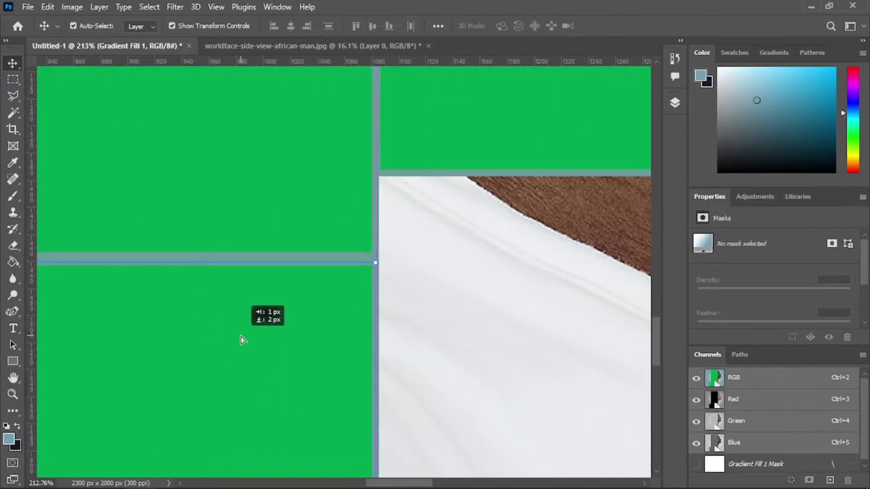
scroll(383, 355, down, 3)
click(383, 356)
scroll(417, 130, down, 2)
Duplicate the right bar as a shorter, narrower block beside the neck.
drag(417, 129, 419, 426)
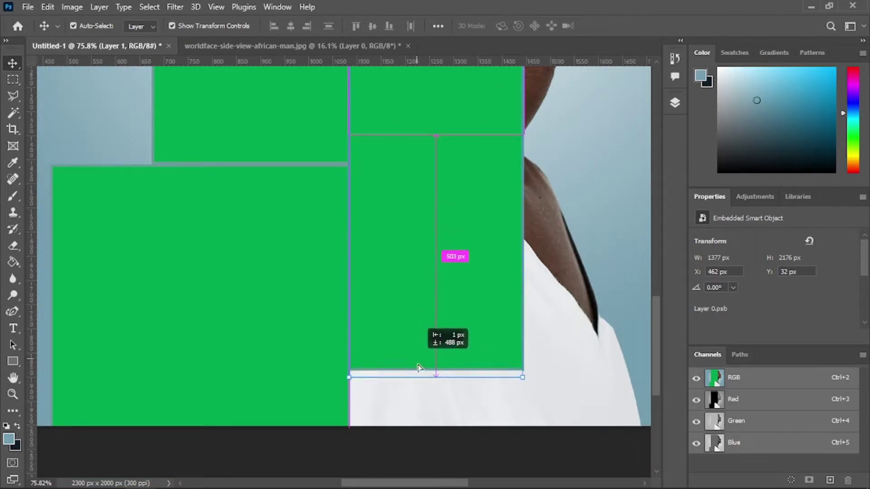
scroll(439, 404, up, 5)
scroll(439, 404, down, 2)
drag(433, 93, 435, 333)
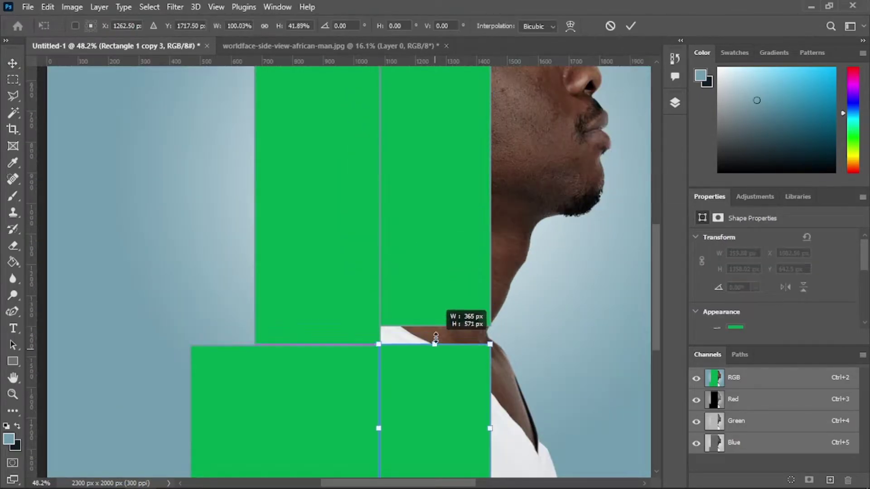
scroll(431, 367, up, 4)
drag(437, 301, 437, 274)
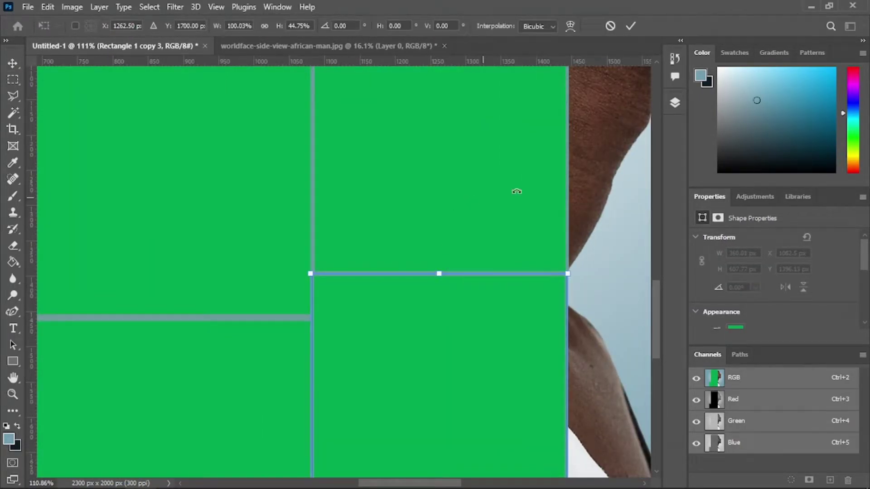
click(631, 27)
scroll(368, 297, down, 5)
mouse_move(336, 362)
mouse_down()
mouse_move(412, 363)
mouse_move(432, 349)
mouse_up()
scroll(412, 360, down, 3)
key(ctrl+t)
scroll(302, 343, up, 3)
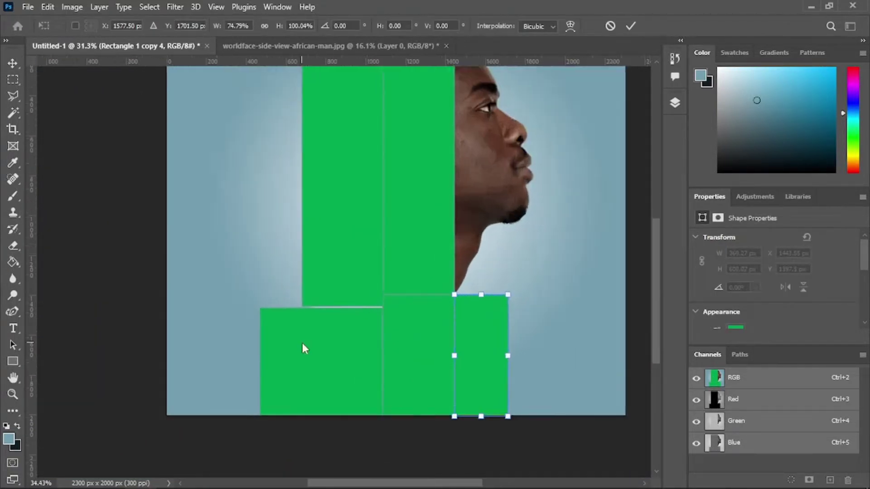
click(303, 348)
Adjust the top edge of the bottom-left green rectangle.
scroll(302, 349, up, 3)
click(348, 338)
scroll(348, 338, up, 3)
drag(308, 238, 314, 236)
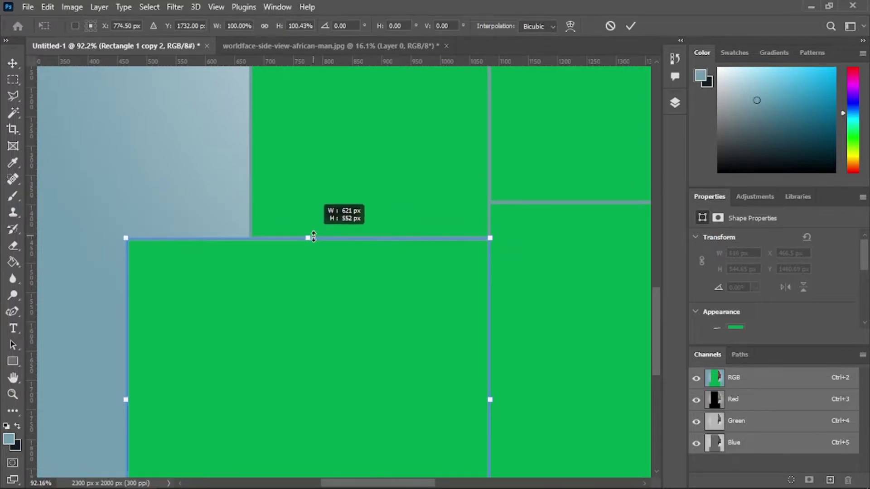
key(Return)
scroll(401, 288, down, 3)
scroll(401, 288, down, 1)
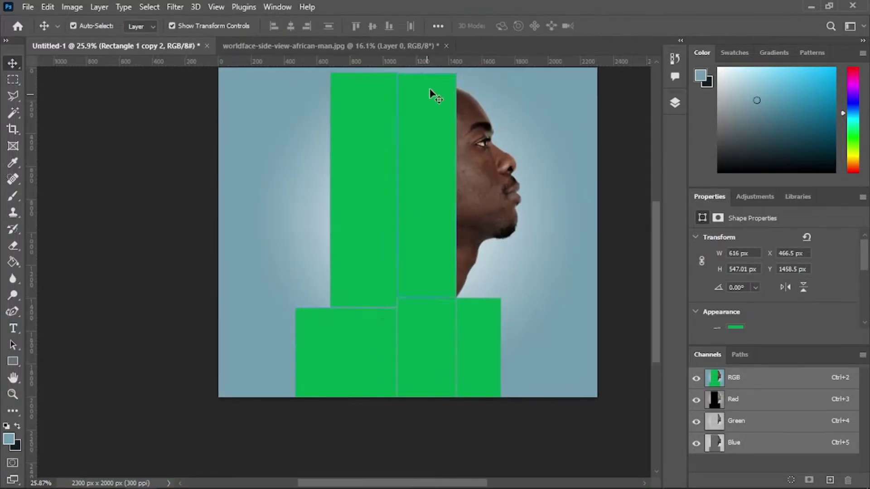
Stretch the tall right bar up to the canvas top and resize the left rectangle.
click(431, 91)
drag(426, 73, 408, 87)
click(631, 25)
click(366, 132)
key(ctrl+t)
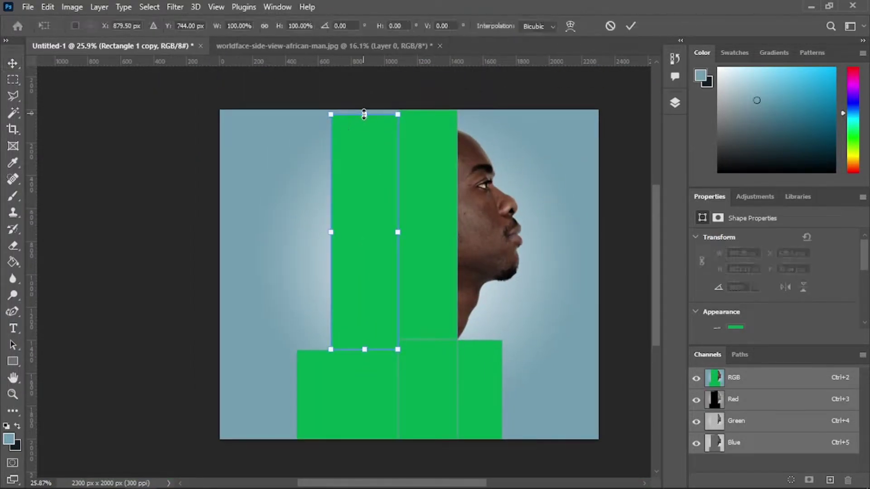
text(879)
key(Return)
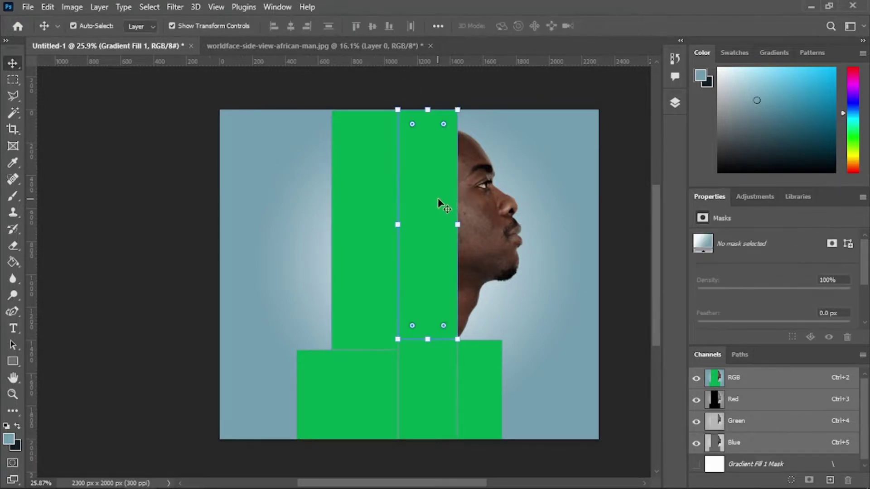
Place the denim-jacket sindre-fs photo and scale it over the middle column.
click(171, 480)
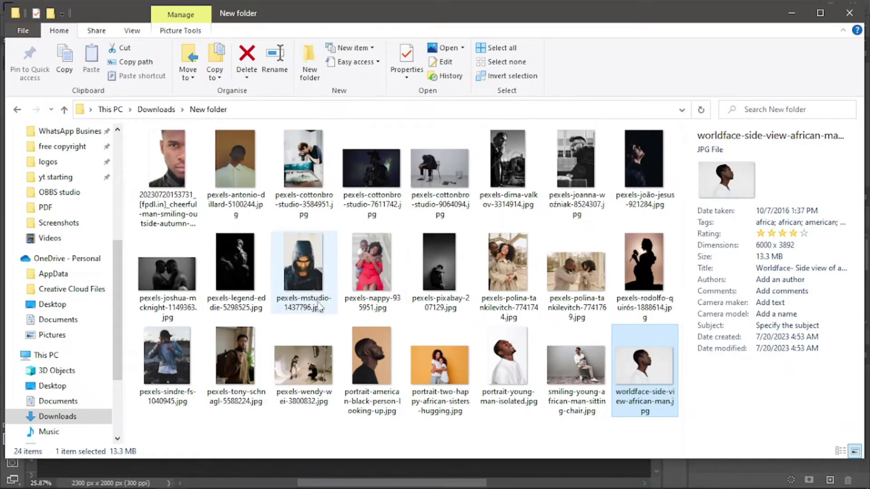
drag(167, 358, 429, 187)
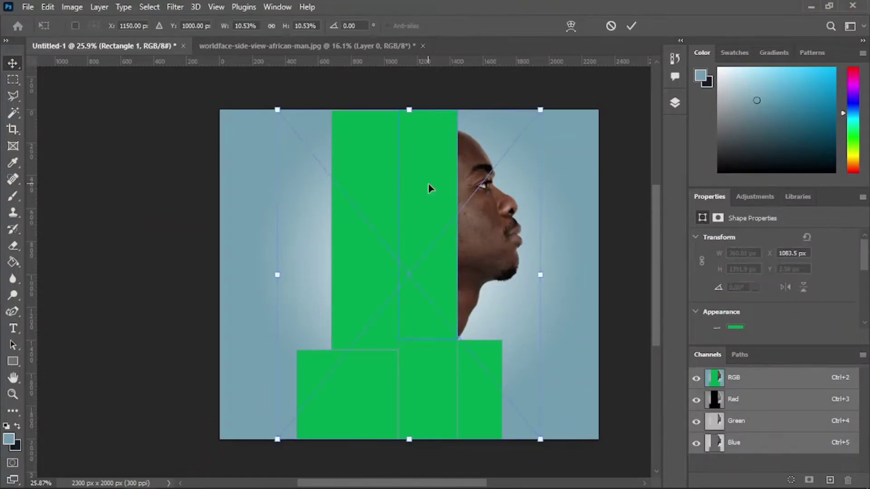
drag(540, 278, 489, 276)
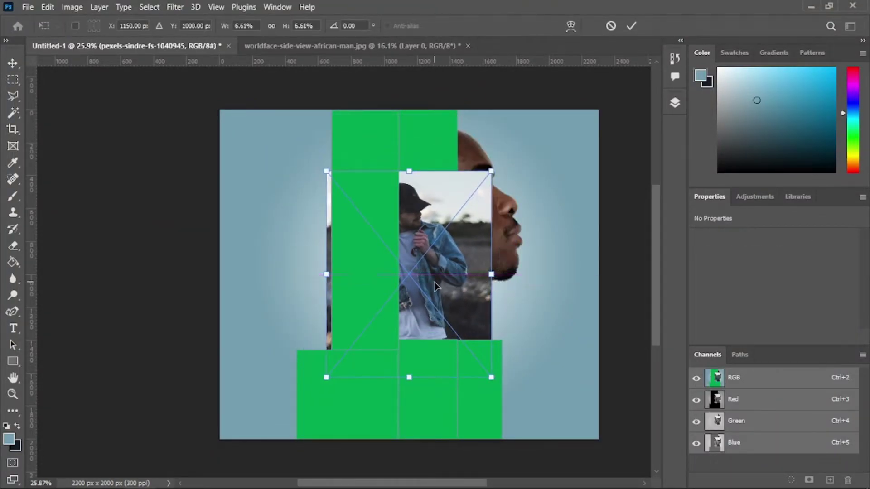
drag(435, 277, 435, 216)
mouse_move(491, 213)
mouse_down()
mouse_move(500, 215)
mouse_move(457, 237)
mouse_move(471, 236)
mouse_up()
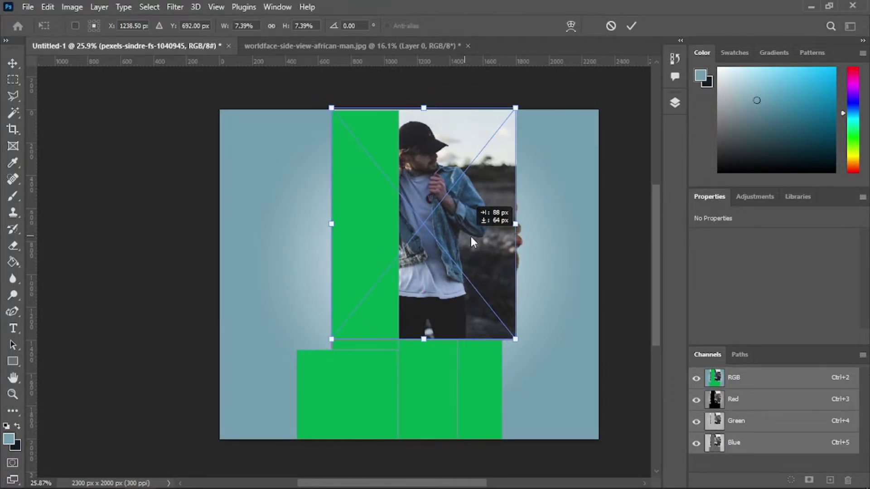
key(Return)
Clip the photo into Rectangle 1 and fine-tune its size and position inside the column.
click(675, 104)
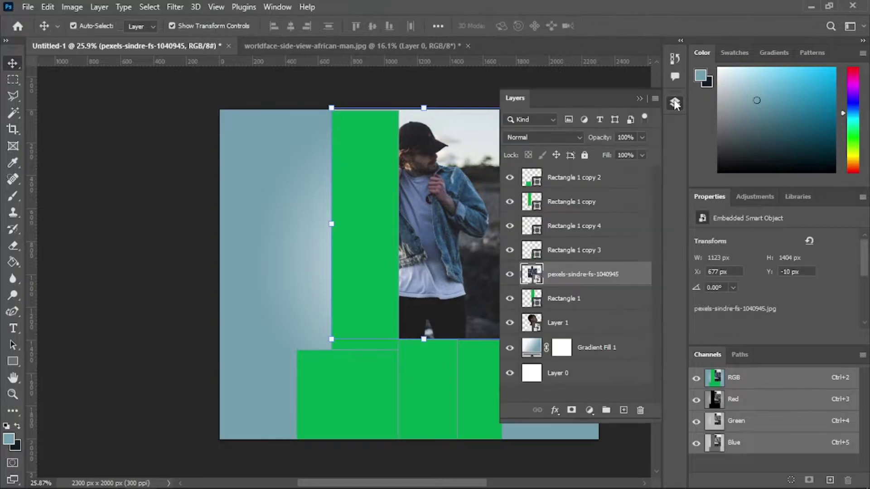
alt+click(533, 285)
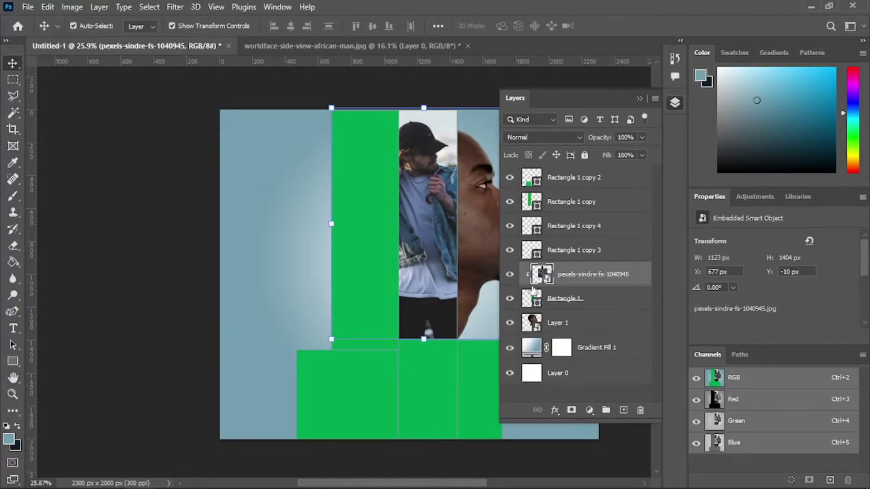
click(675, 103)
drag(420, 196, 436, 222)
key(ctrl+t)
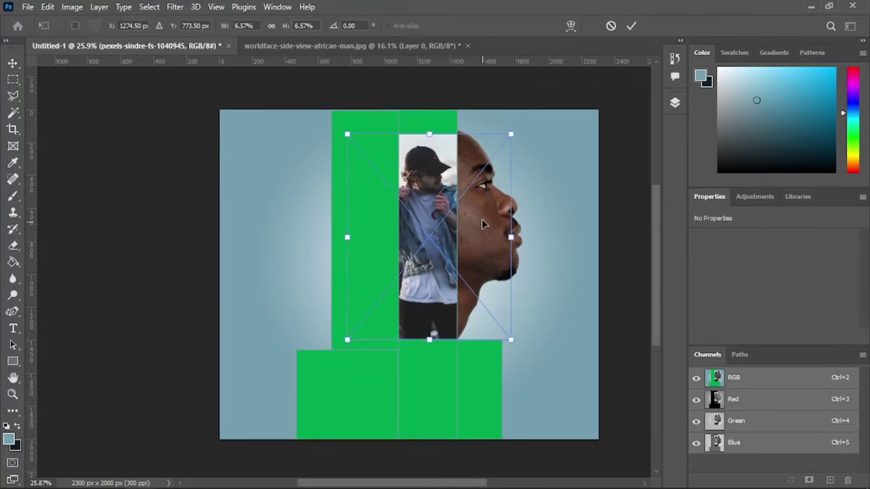
drag(511, 237, 515, 237)
drag(432, 261, 430, 257)
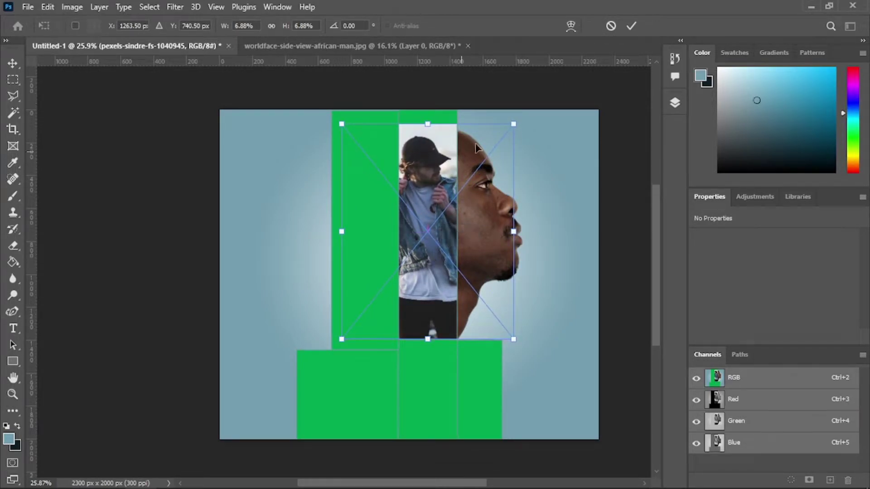
click(631, 26)
click(358, 217)
Place the dark seated-man photo, scale it, and clip it to the left tall column.
key(alt+Tab)
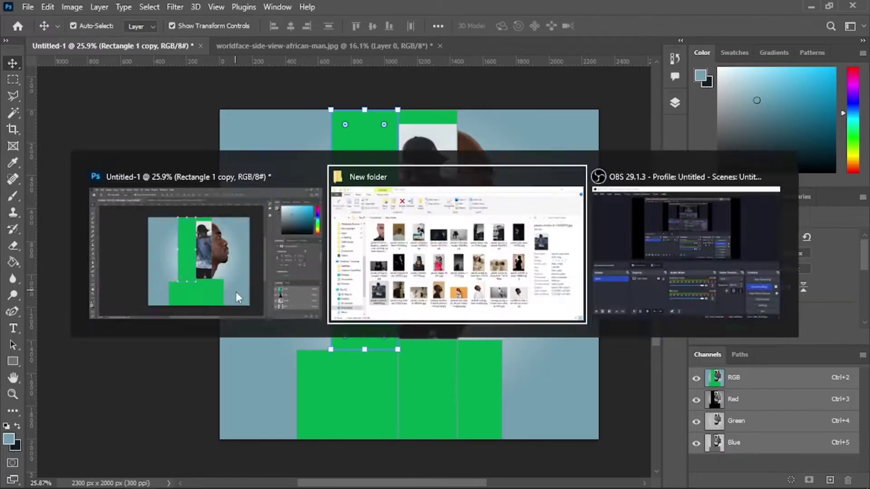
key(alt+Tab)
key(alt+Tab)
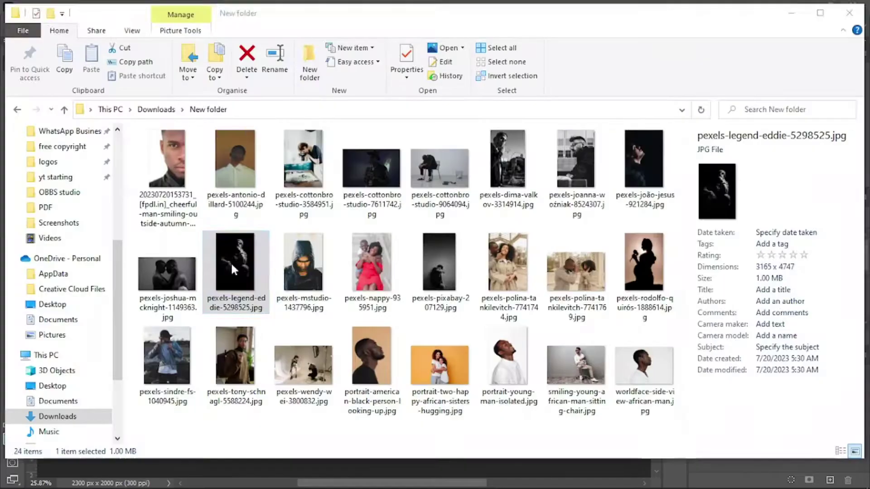
drag(230, 262, 355, 233)
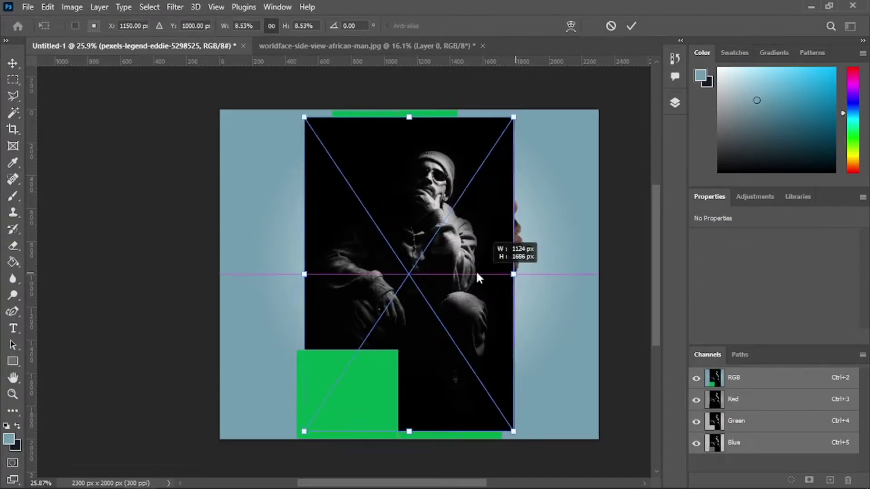
mouse_move(518, 275)
mouse_down()
mouse_move(480, 275)
mouse_move(421, 216)
mouse_move(444, 231)
mouse_up()
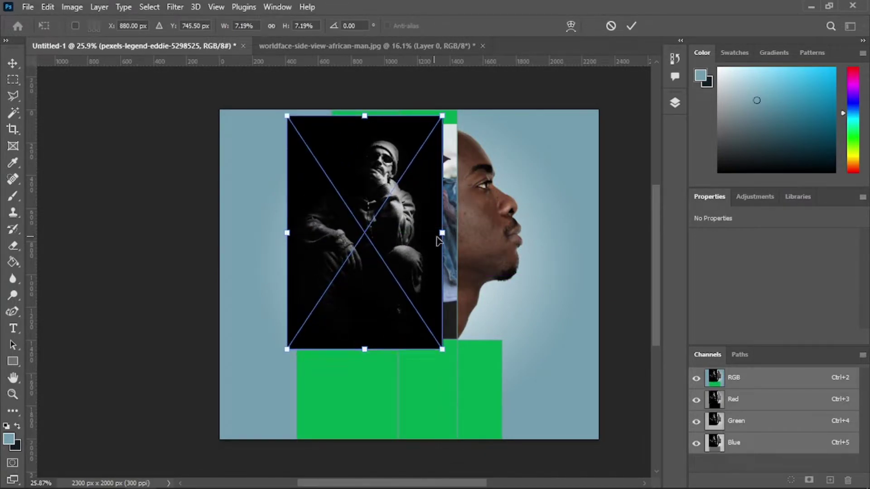
click(632, 26)
click(675, 103)
alt+click(528, 208)
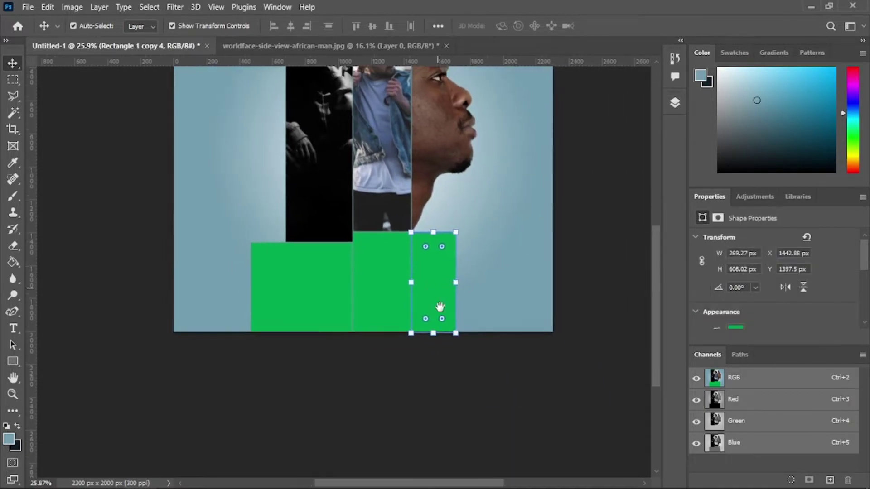
Place the crouching-figure photo and scale it over the lower-right block.
key(alt+Tab)
click(575, 362)
drag(439, 262, 412, 326)
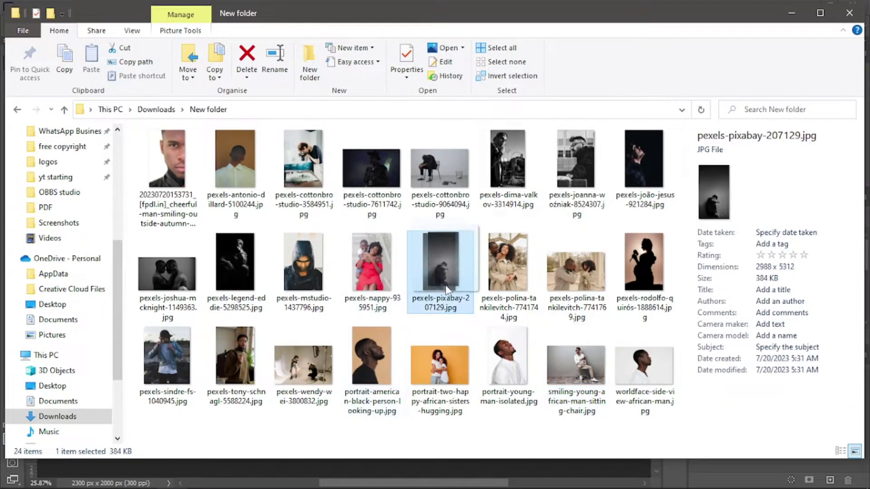
mouse_move(412, 226)
mouse_down()
mouse_move(389, 216)
mouse_move(406, 282)
mouse_move(430, 282)
mouse_move(421, 317)
mouse_move(449, 320)
mouse_up()
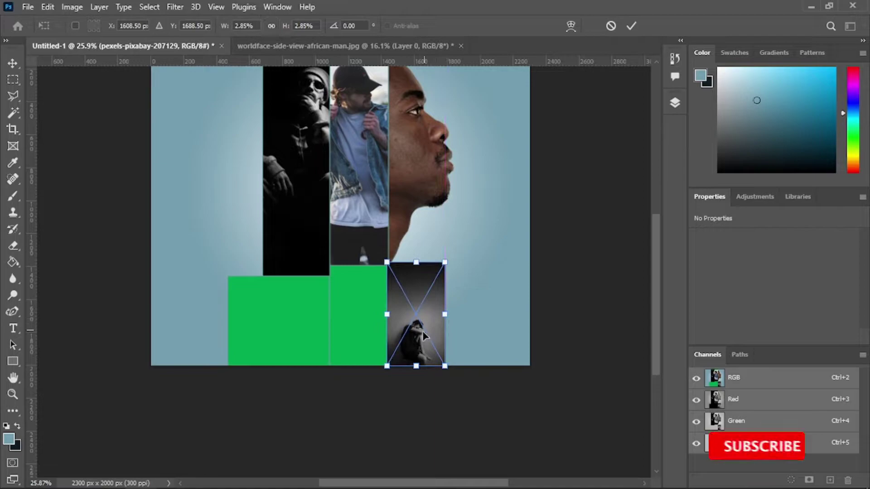
click(631, 28)
click(674, 104)
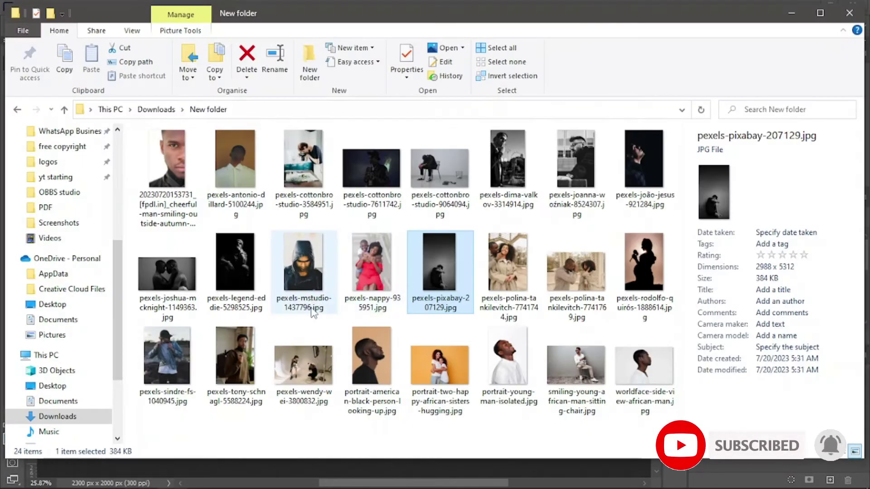
Place the man-in-hat photo and scale it onto the lower middle block.
click(371, 168)
key(alt+Tab)
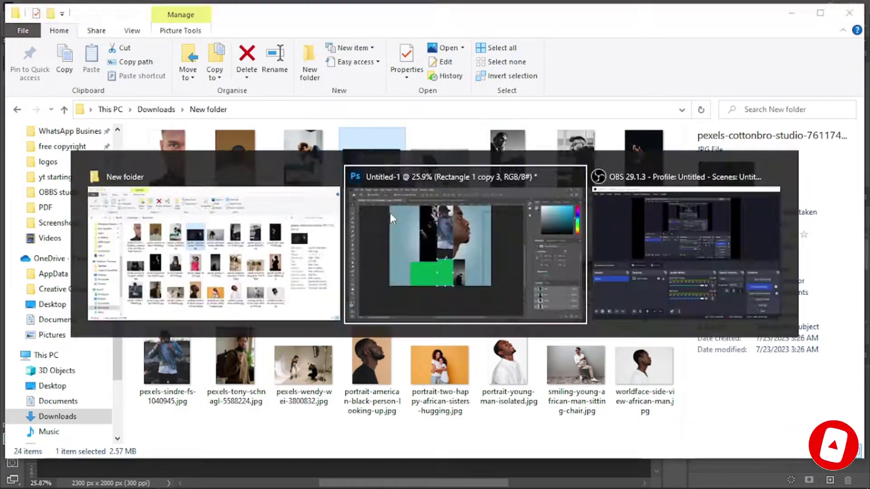
drag(390, 213, 301, 295)
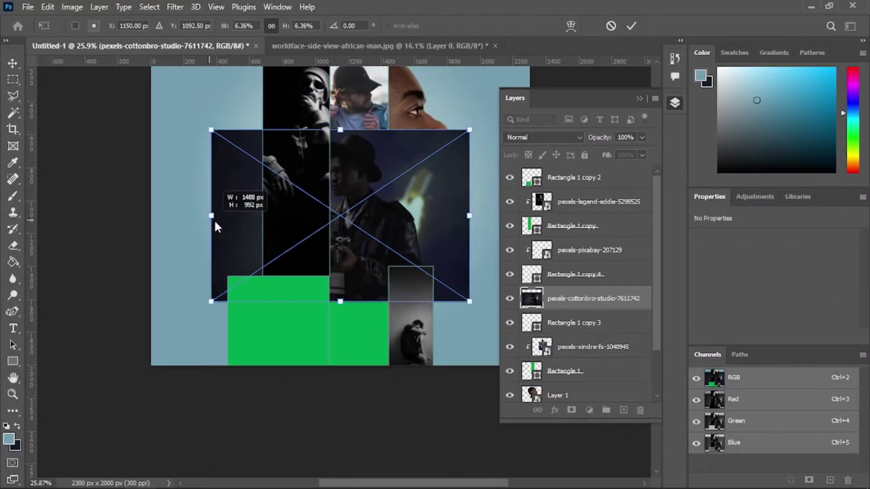
drag(215, 227, 387, 321)
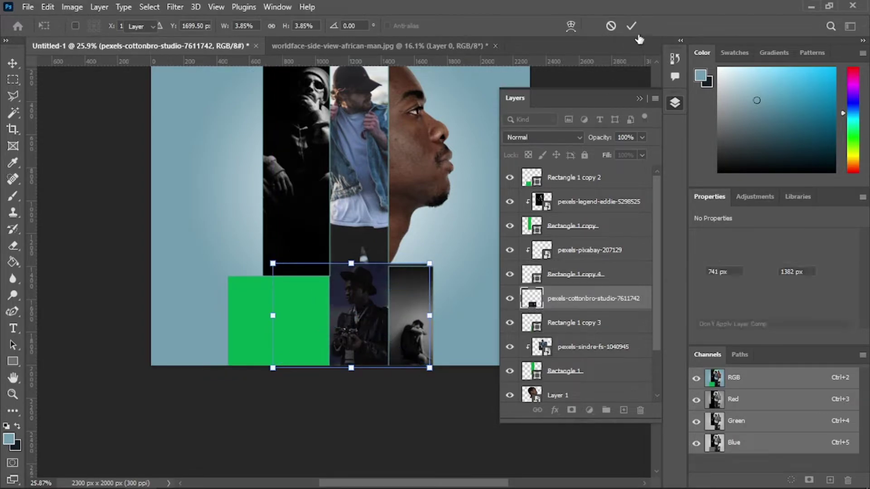
key(Return)
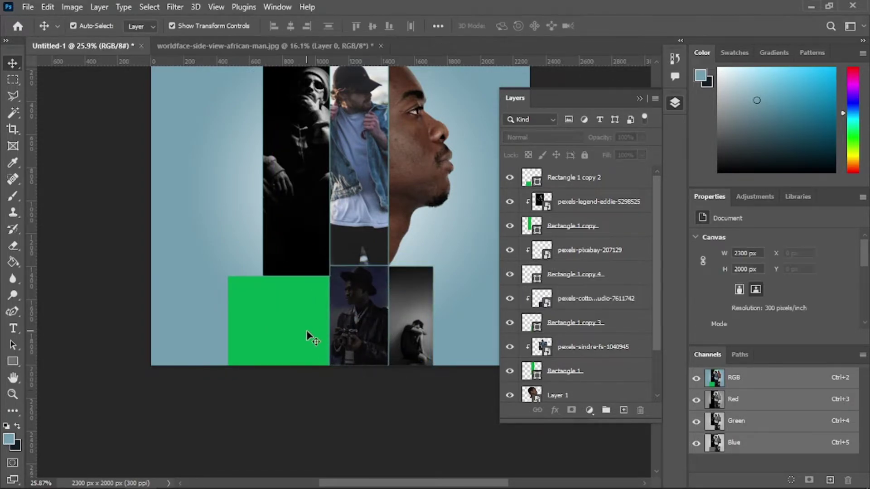
Place the man-on-chair photo over the bottom-left block, then select all collage layers.
click(307, 334)
key(alt+Tab)
mouse_move(440, 168)
mouse_down()
mouse_move(414, 242)
mouse_move(283, 344)
mouse_up()
mouse_move(163, 211)
mouse_down()
mouse_move(259, 224)
mouse_move(303, 325)
mouse_up()
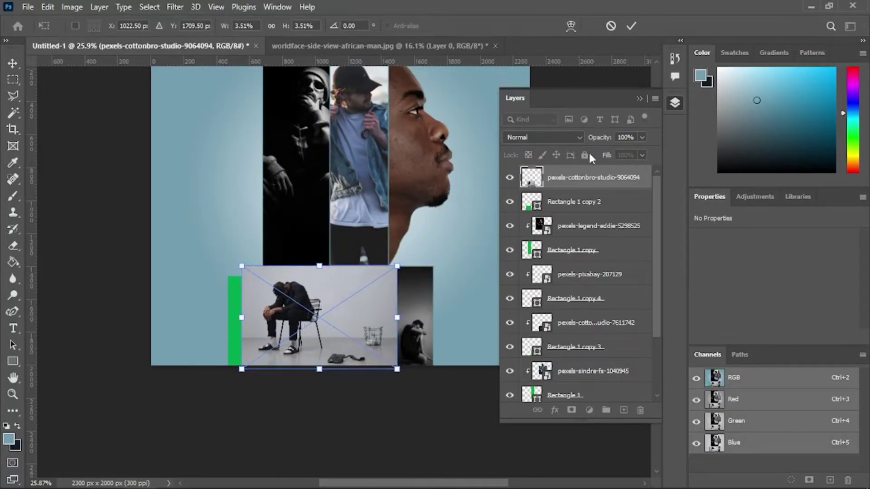
alt+click(528, 189)
scroll(613, 307, down, 1)
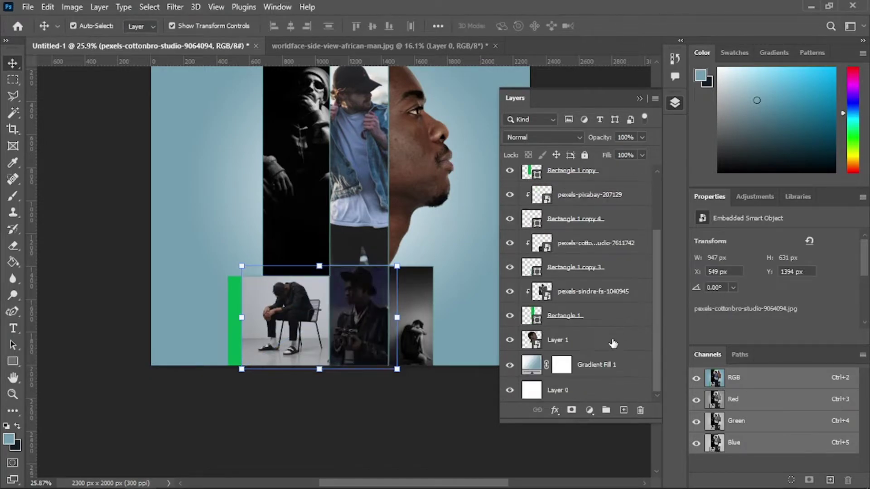
scroll(613, 308, up, 1)
scroll(602, 312, down, 3)
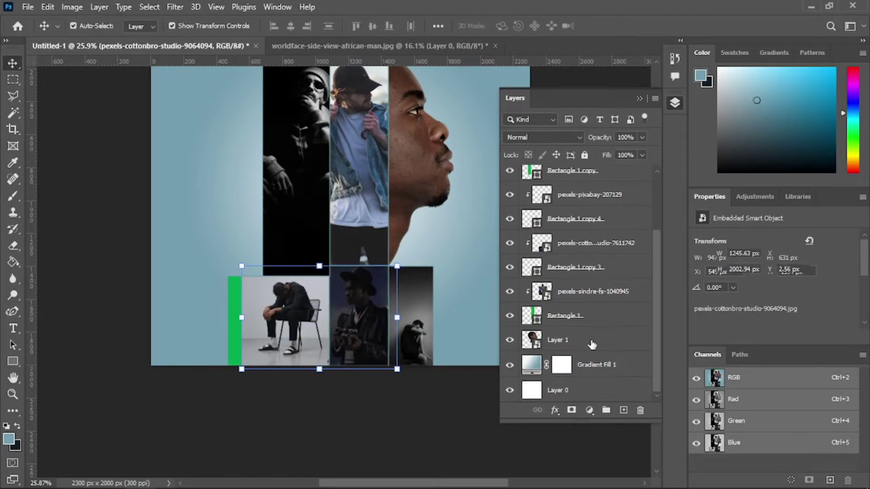
shift+click(590, 316)
Group the collage layers and nudge the lower-right photo into place.
key(ctrl+g)
click(510, 173)
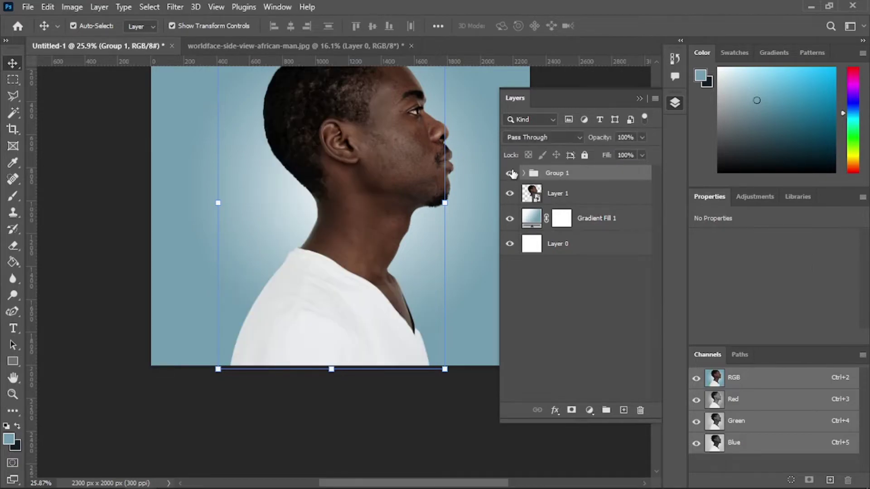
click(642, 155)
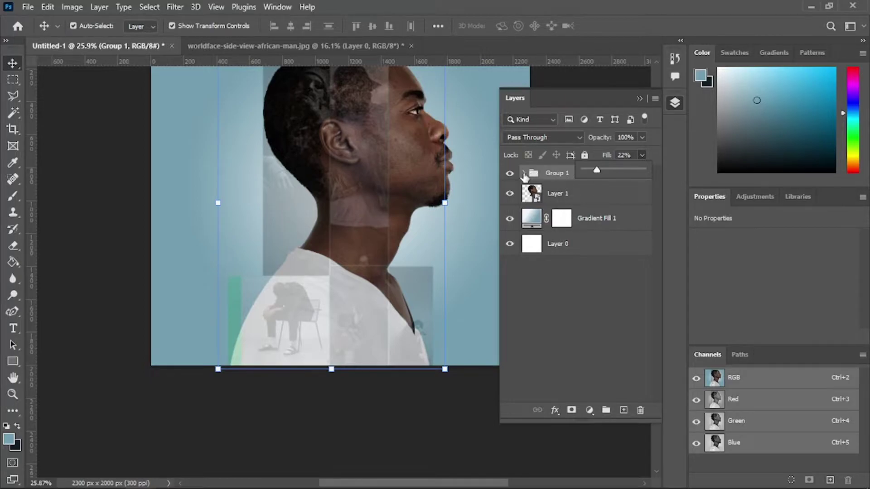
click(525, 173)
click(433, 323)
drag(410, 342, 401, 347)
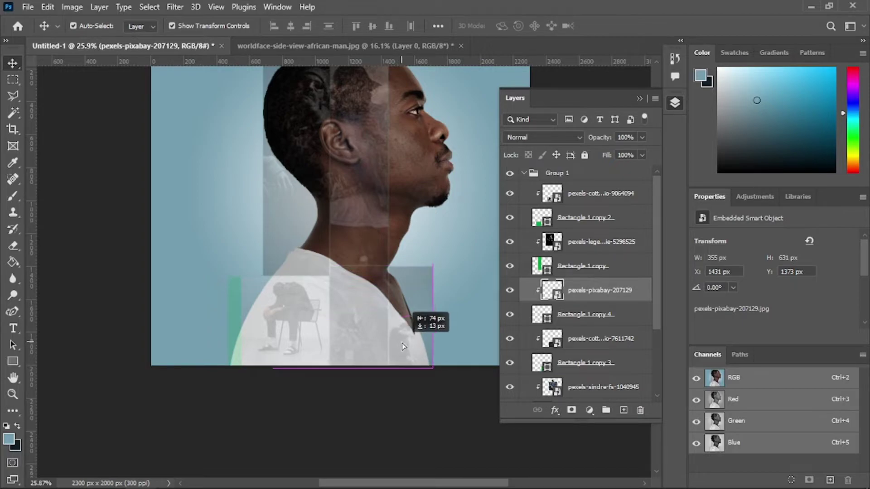
drag(400, 348, 402, 347)
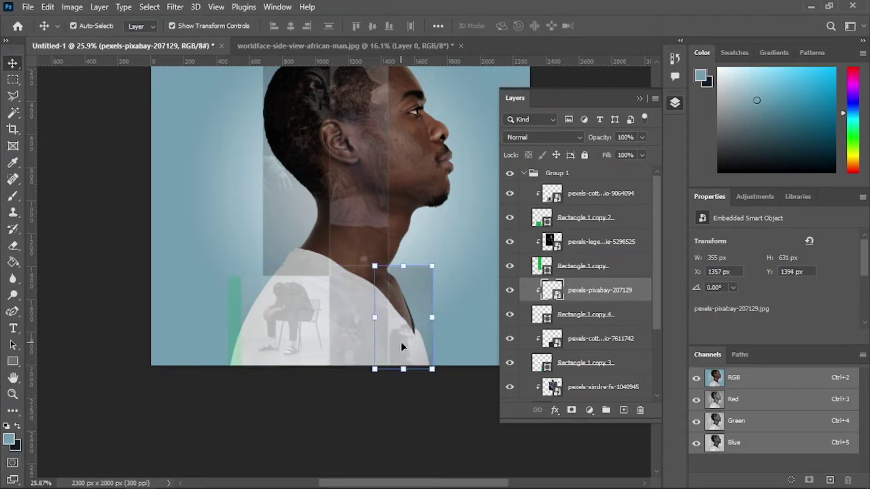
Stretch the middle photo up toward the top edge and restore the group's fill to 100%.
scroll(354, 208, up, 2)
scroll(340, 172, up, 2)
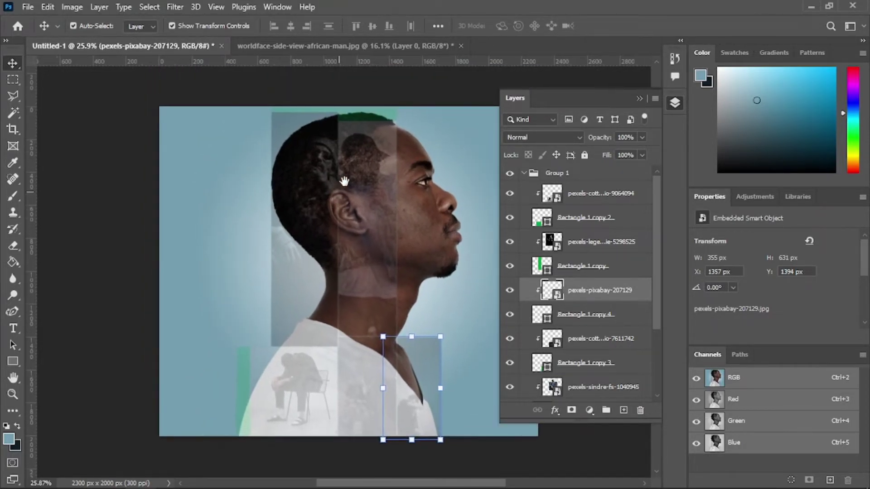
scroll(343, 179, up, 1)
click(366, 145)
key(ctrl+t)
drag(366, 144, 367, 135)
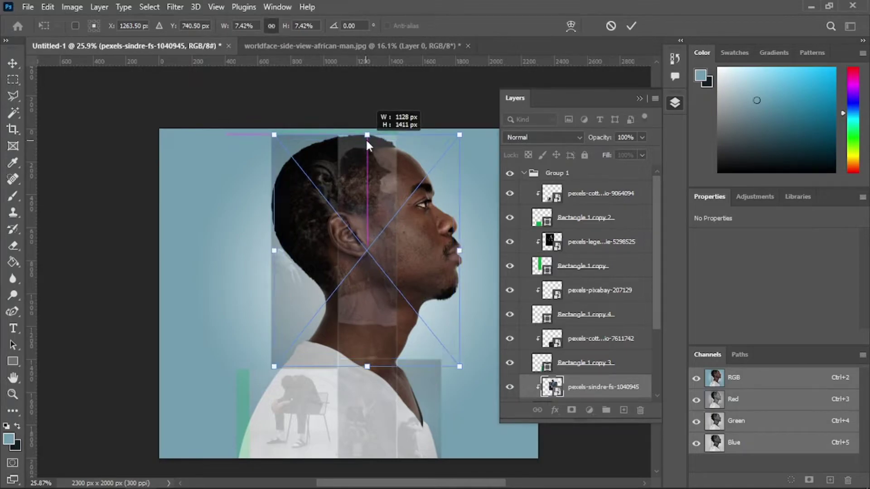
click(631, 25)
click(524, 173)
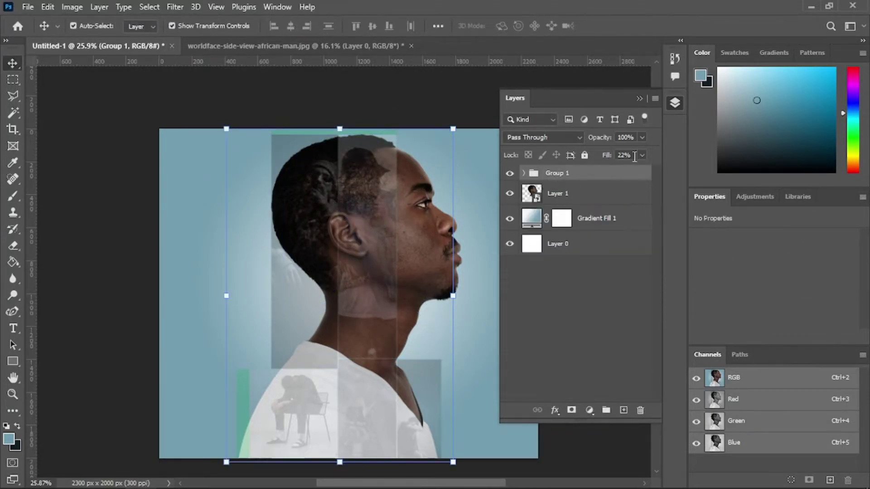
click(643, 155)
click(675, 103)
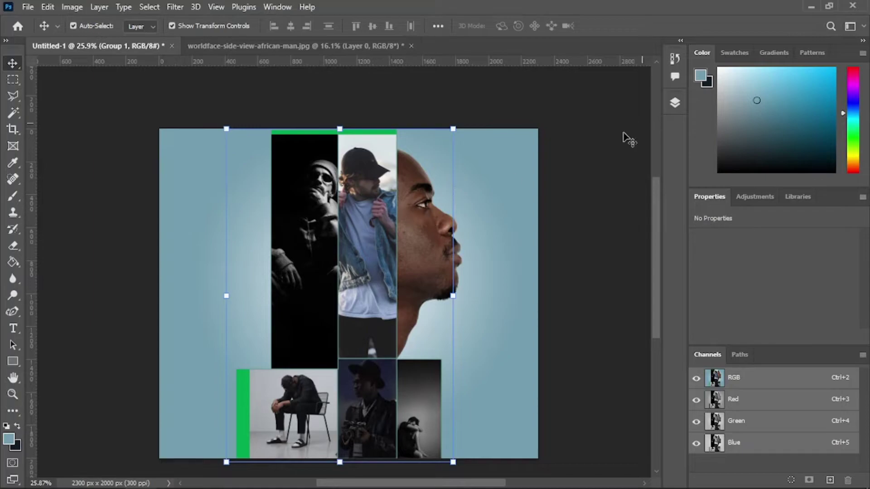
Stretch the middle column photo to the top and shift the seated-man photo slightly left.
click(397, 163)
key(ctrl+t)
drag(367, 132, 373, 136)
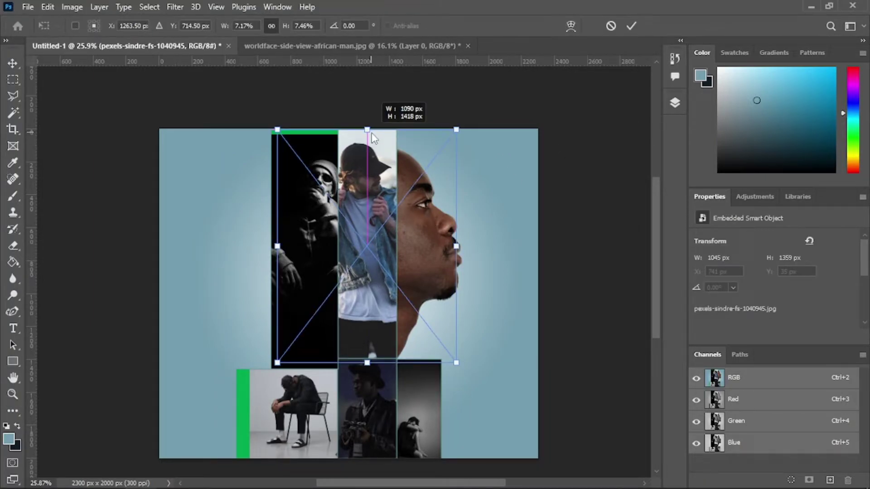
key(Return)
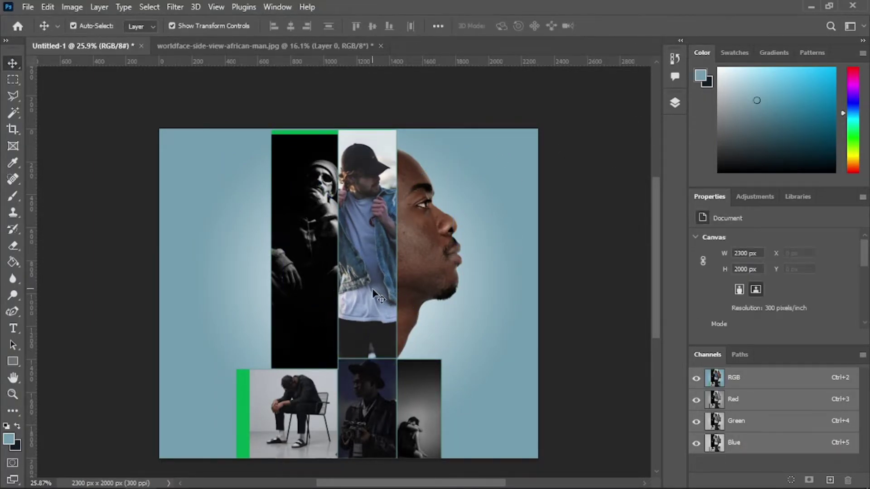
click(675, 102)
click(330, 391)
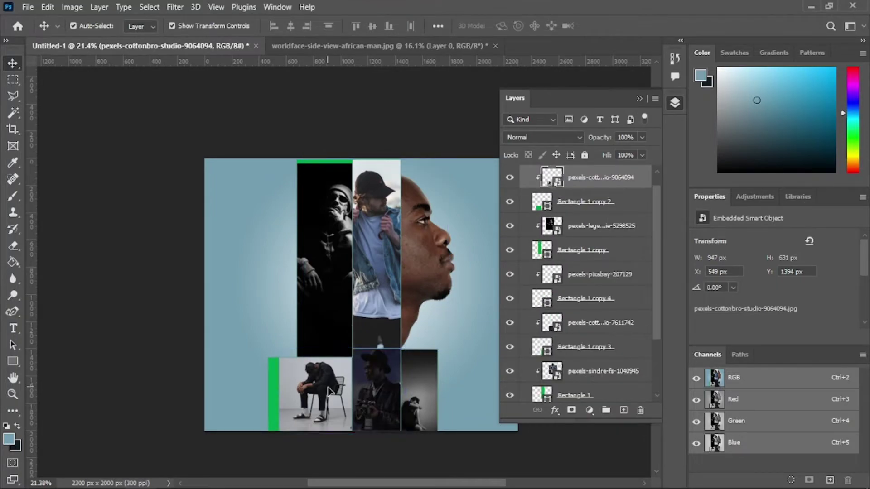
drag(329, 391, 312, 398)
key(ctrl+t)
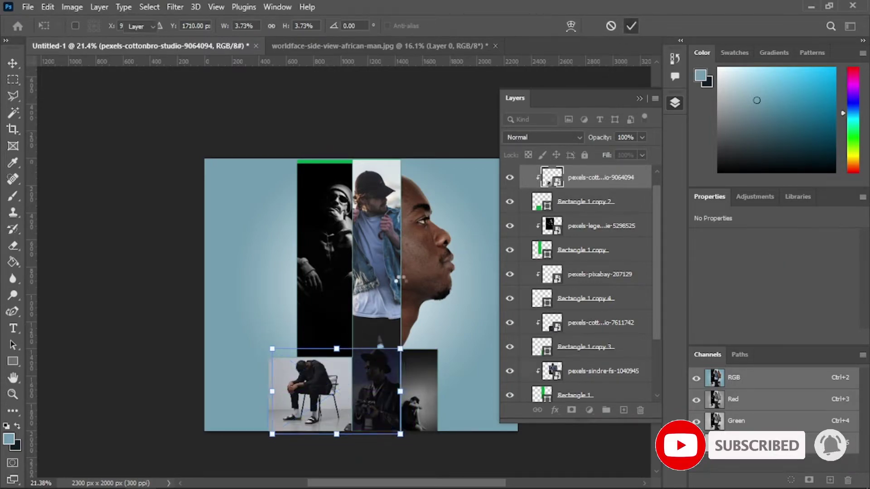
Group the collage photos, convert the group to a smart object, and clip it to the head layer.
key(Return)
key(ctrl+g)
click(524, 173)
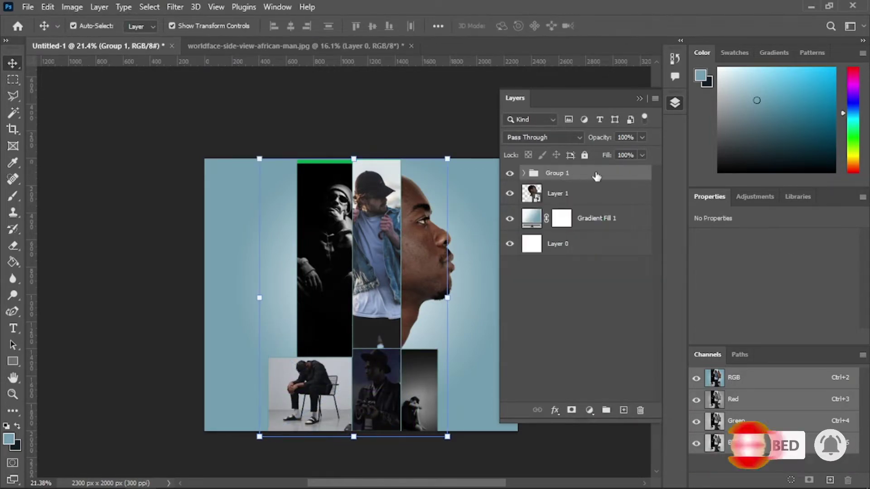
right_click(598, 174)
click(615, 180)
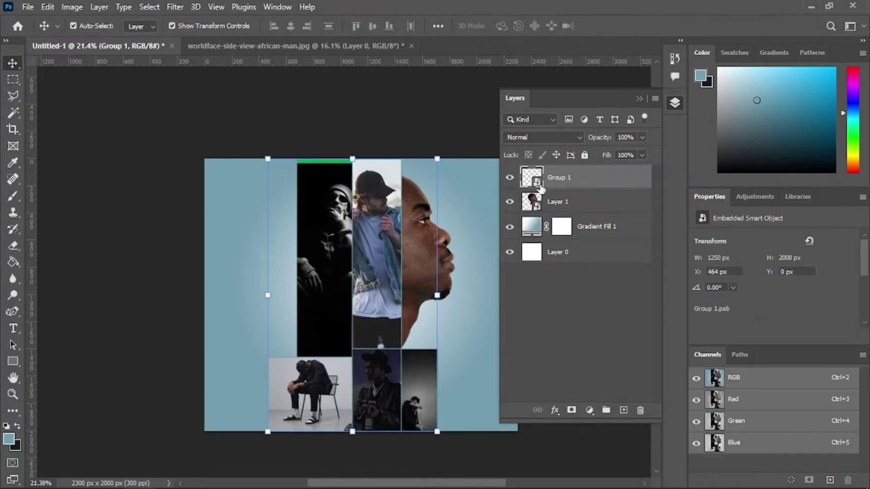
alt+click(536, 190)
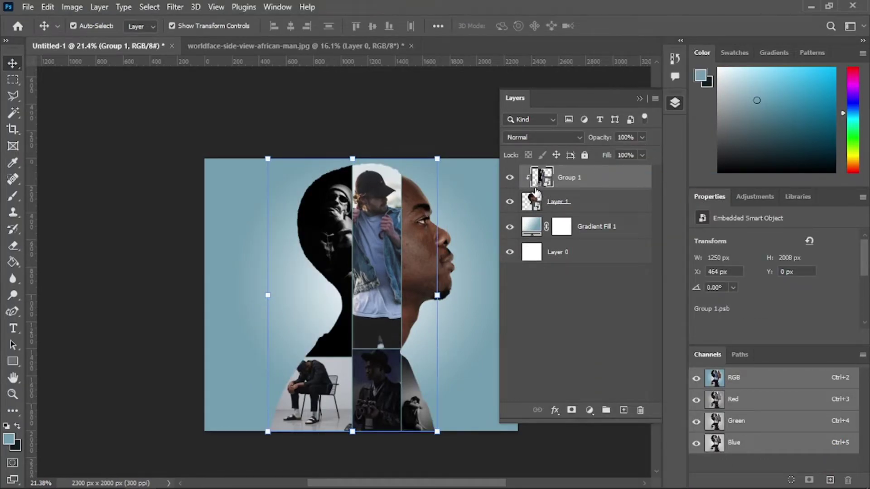
click(468, 388)
scroll(451, 305, down, 3)
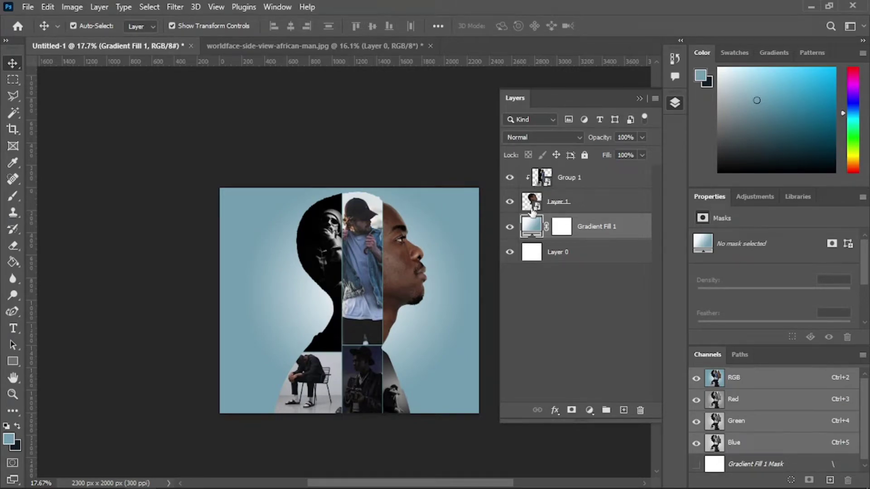
Inside the collage smart object, add a Color Balance layer shifted toward cyan, then save and close.
double_click(541, 177)
click(589, 410)
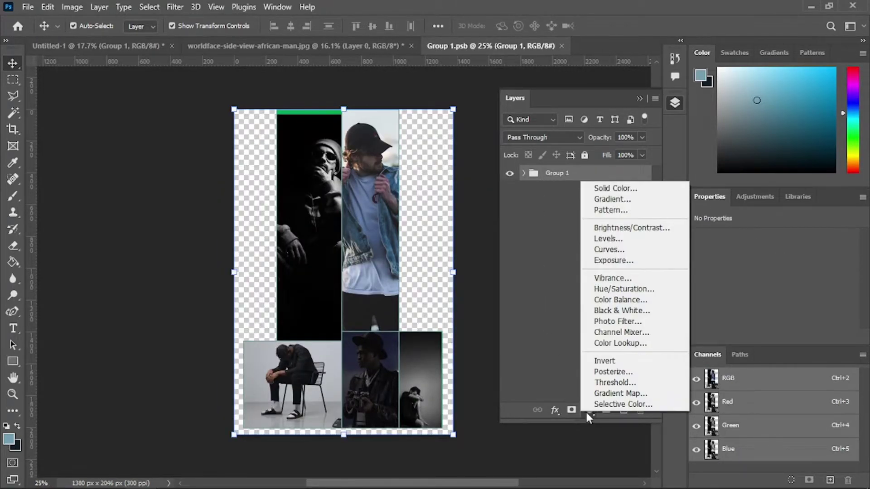
click(587, 296)
mouse_move(757, 267)
mouse_down()
mouse_move(714, 267)
mouse_move(781, 309)
mouse_up()
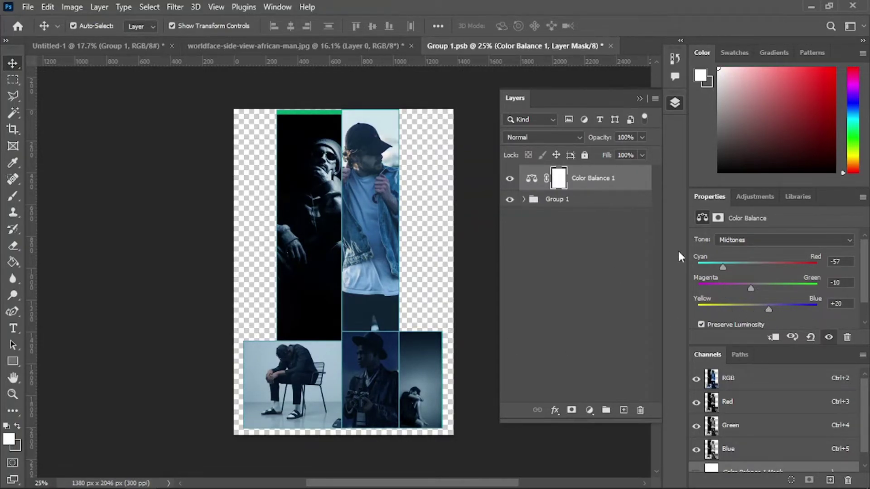
click(611, 45)
click(369, 192)
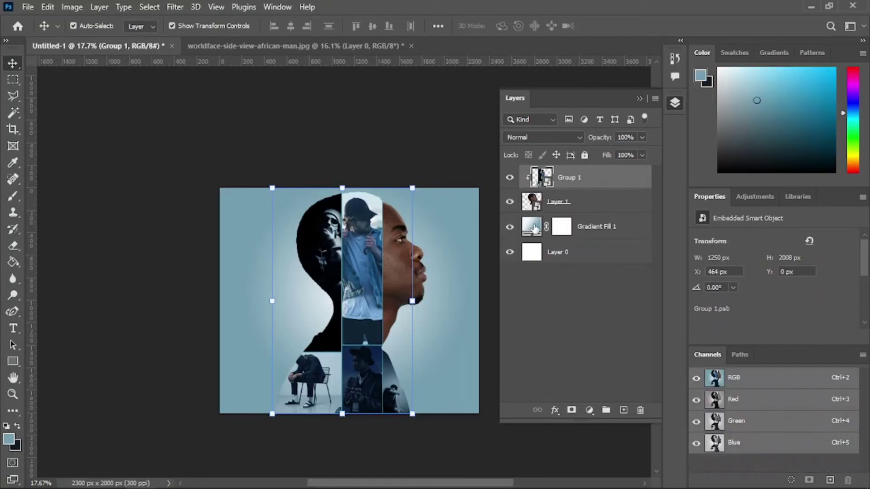
Inside the profile smart object, add Color Balance (Cyan -30, Green +13, Blue +36), then save and close.
click(579, 204)
double_click(531, 201)
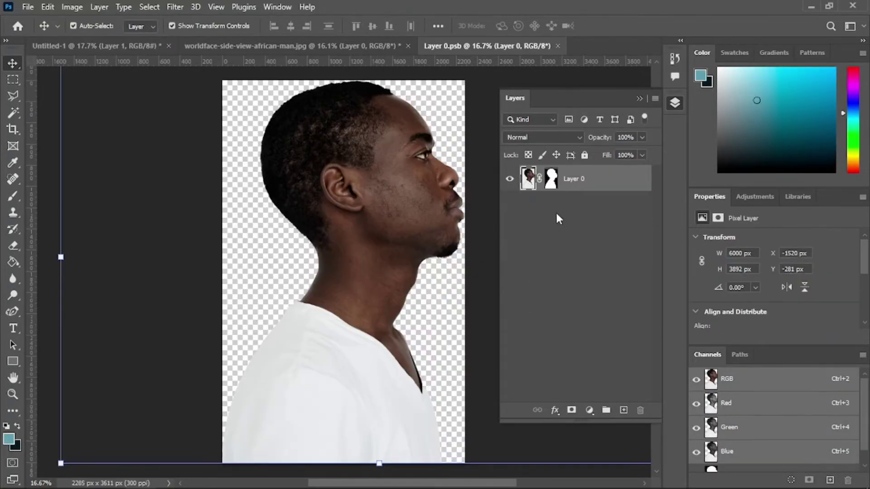
right_click(589, 181)
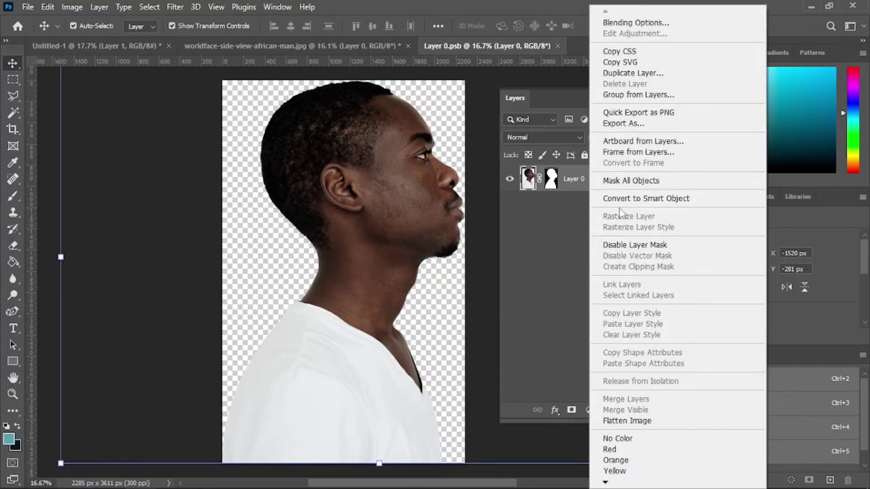
click(598, 197)
click(589, 410)
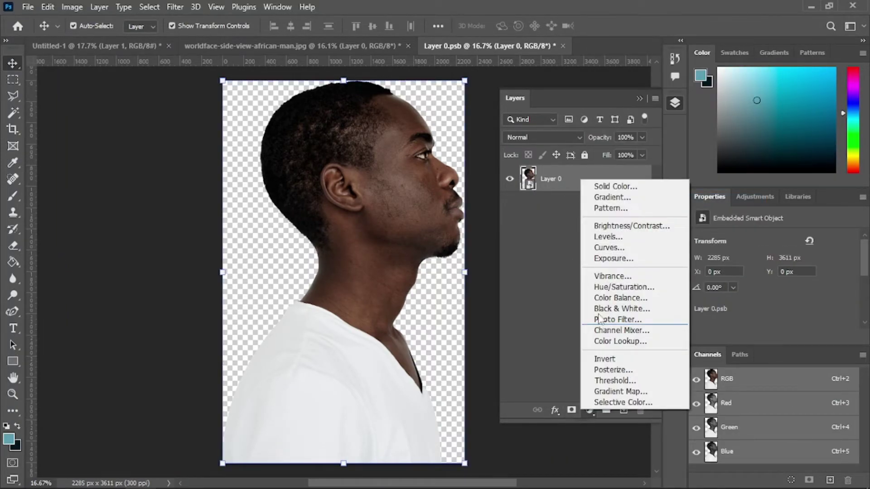
click(617, 298)
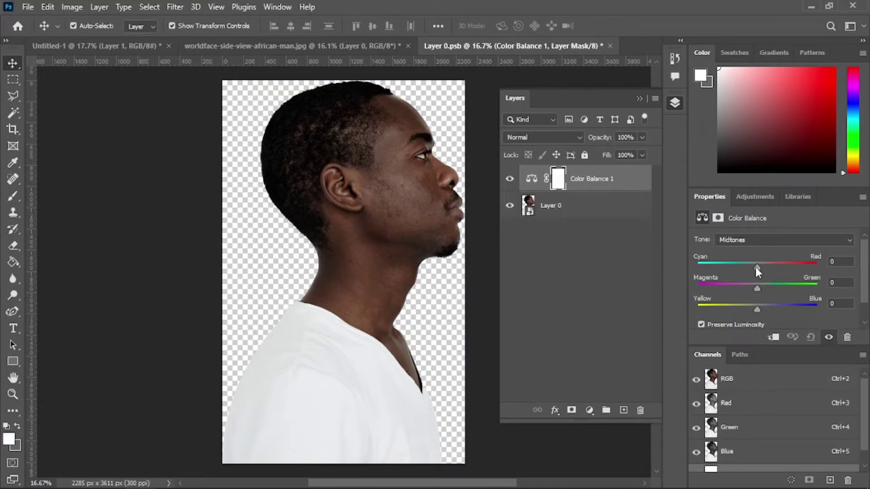
mouse_move(756, 268)
mouse_down()
mouse_move(744, 267)
mouse_move(768, 309)
mouse_move(763, 286)
mouse_move(779, 309)
mouse_up()
drag(736, 268, 739, 269)
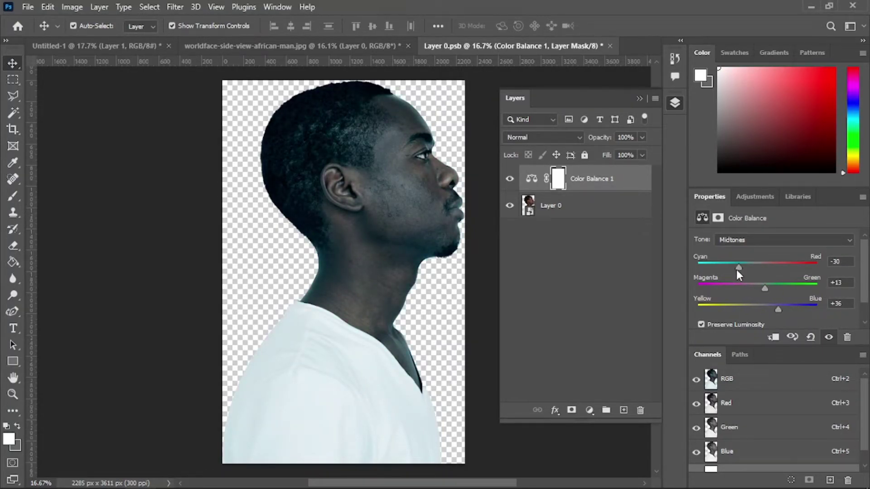
click(610, 46)
click(379, 194)
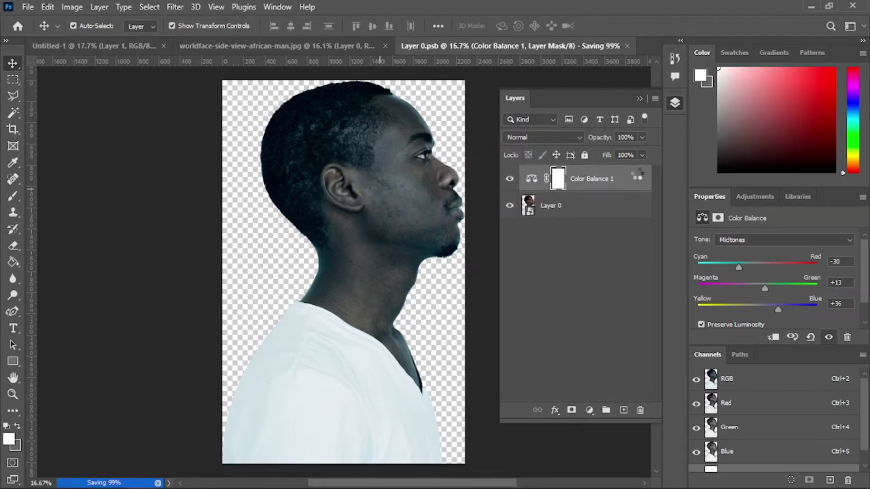
click(503, 263)
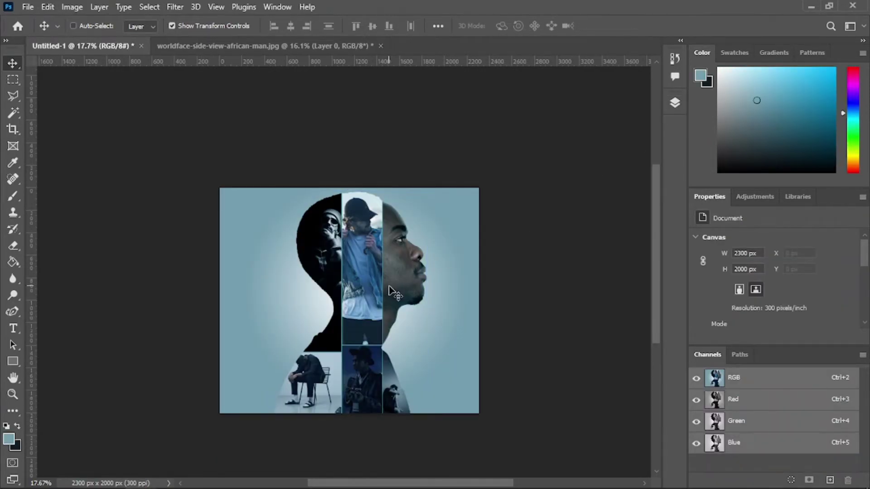
Add a 48 pt 'MOVIE POSTER' text line on the poster.
scroll(396, 291, up, 5)
key(t)
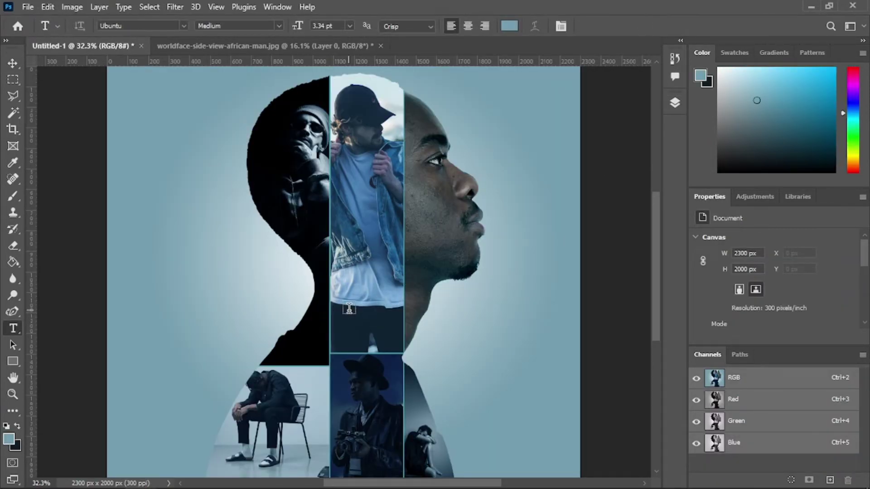
click(306, 253)
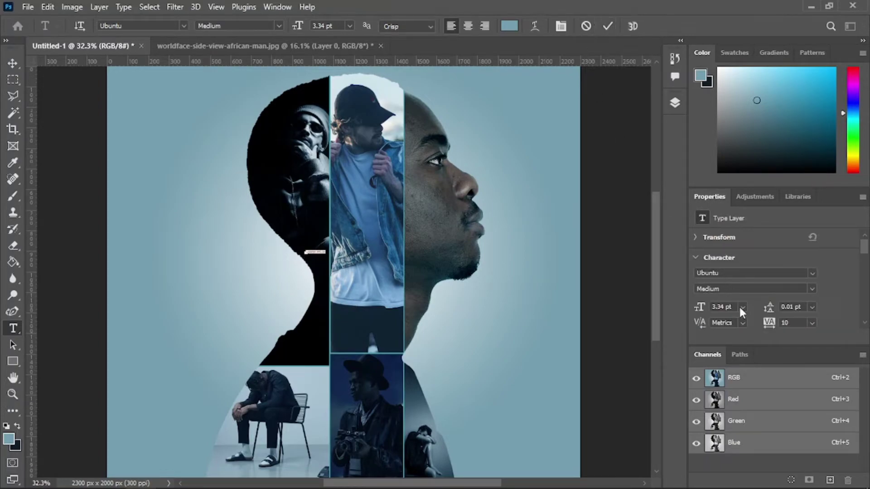
click(743, 308)
click(725, 442)
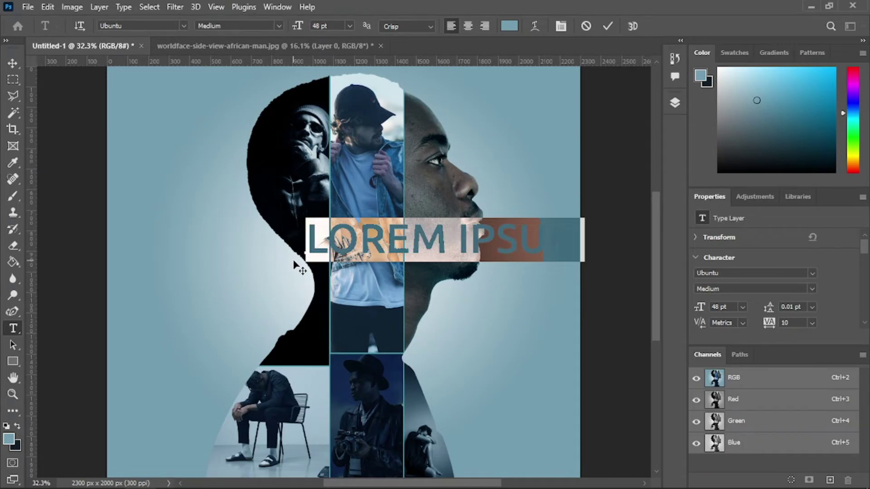
text(MOVIE)
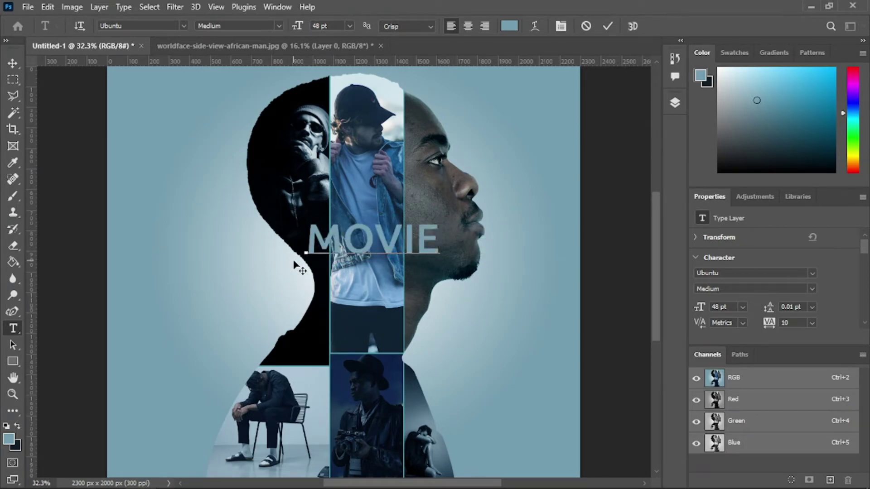
text( POS)
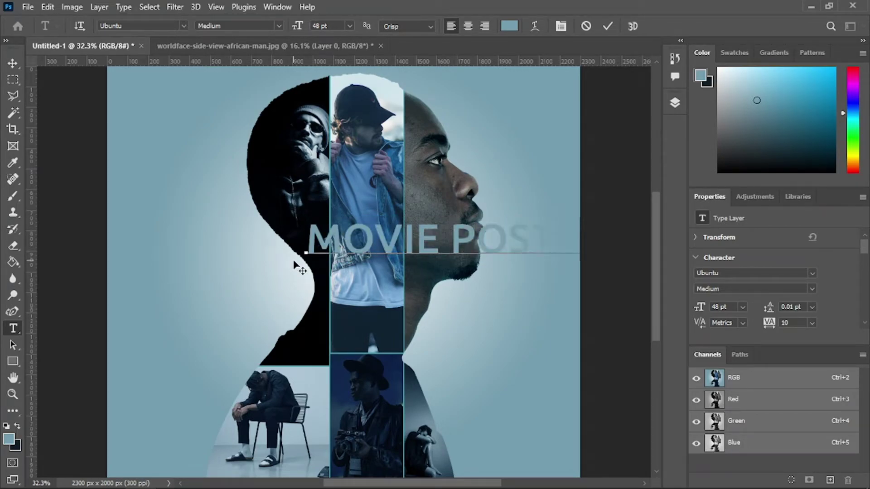
text(TER)
click(13, 63)
Make the title white (#ffffff) with 200 tracking, move it lower-left, and duplicate it.
scroll(793, 317, down, 2)
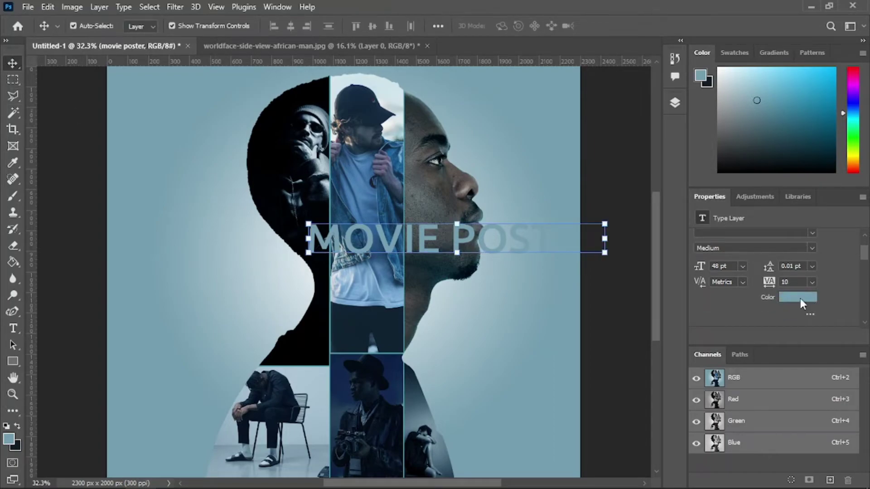
click(800, 298)
text(ffffff)
click(789, 165)
mouse_move(480, 251)
mouse_down()
mouse_move(375, 299)
mouse_move(375, 308)
mouse_up()
text(2)
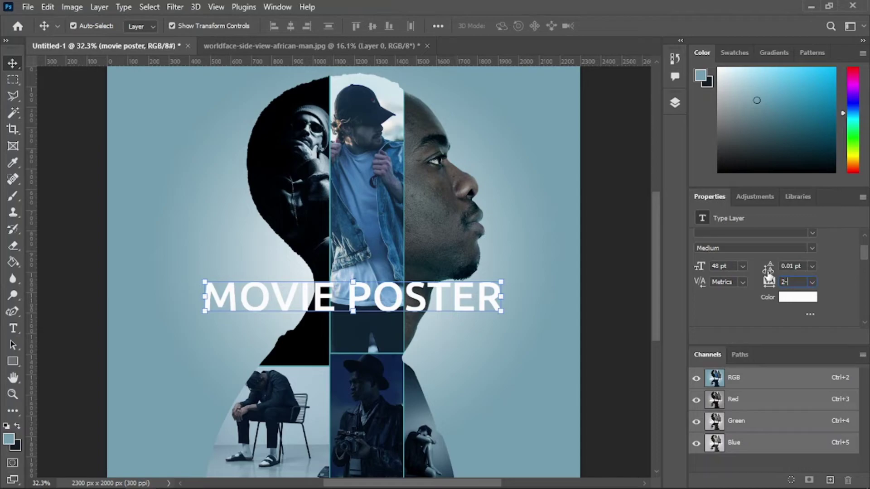
text(0)
key(Return)
mouse_move(543, 301)
mouse_down()
mouse_move(488, 315)
mouse_move(455, 341)
mouse_move(451, 297)
mouse_up()
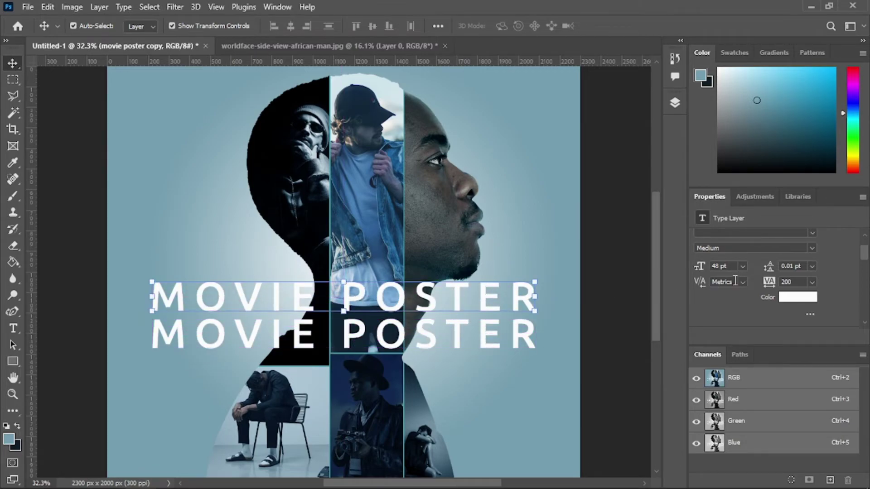
Resize the upper copy to 12 pt with tracking 10 and retype it as 'PHOTOSHOP TUTORIAL'.
double_click(718, 265)
text(12)
click(797, 281)
text(10)
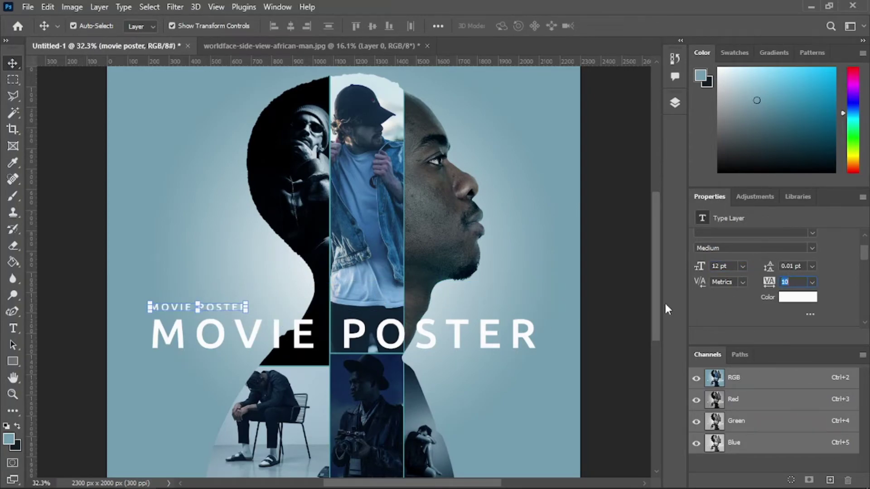
key(Return)
scroll(229, 305, up, 2)
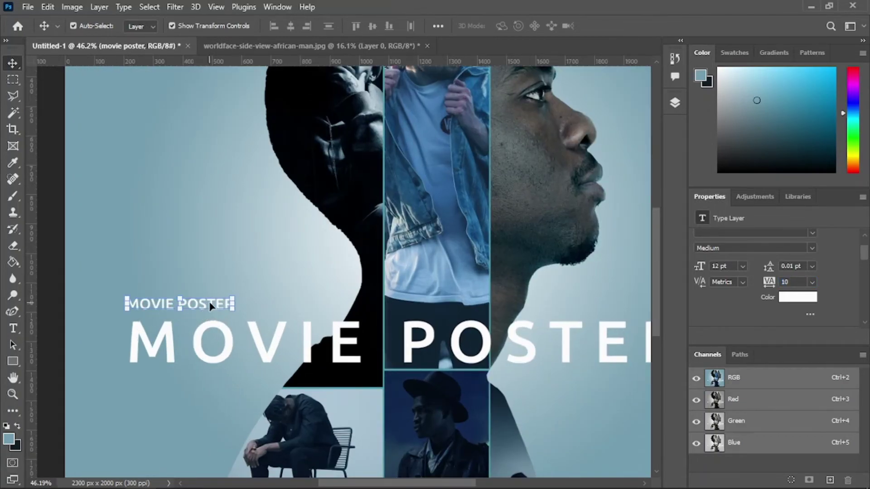
double_click(208, 300)
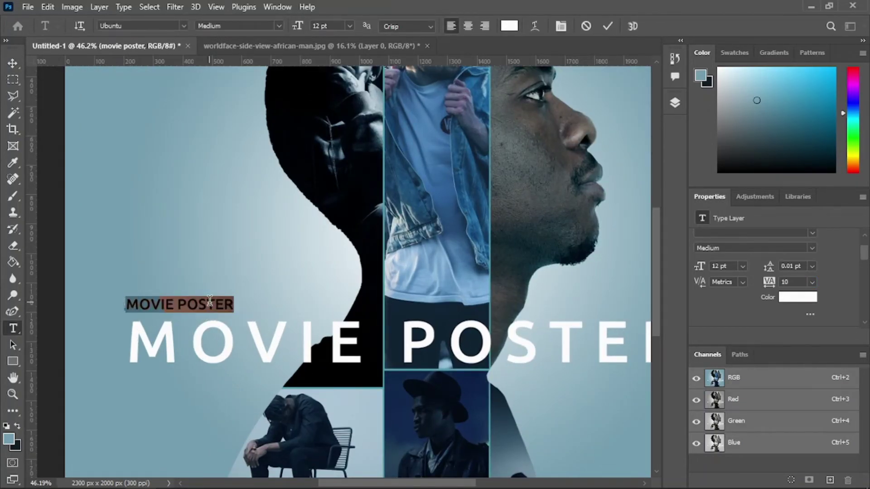
text(PHOTOSHOP)
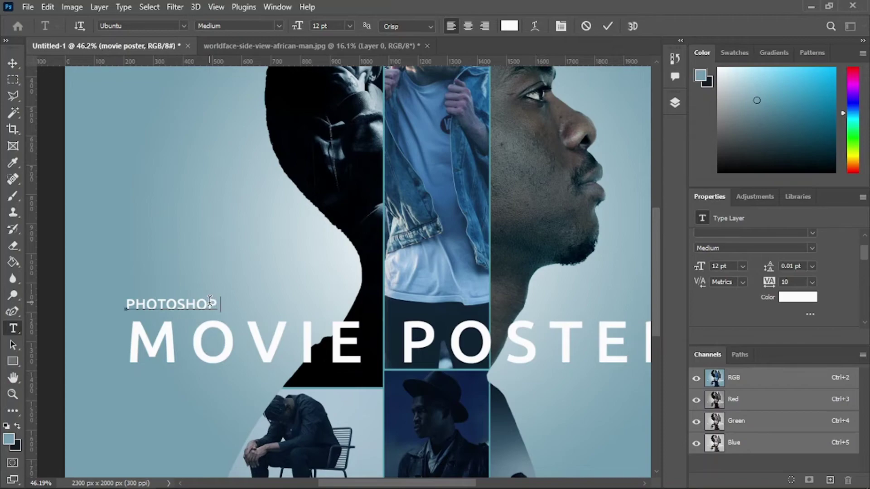
text( TUTORIAL)
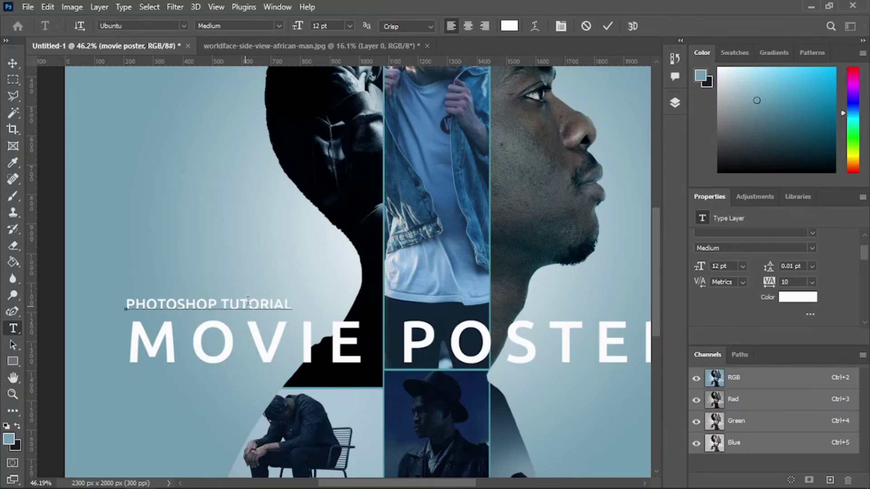
scroll(248, 302, down, 1)
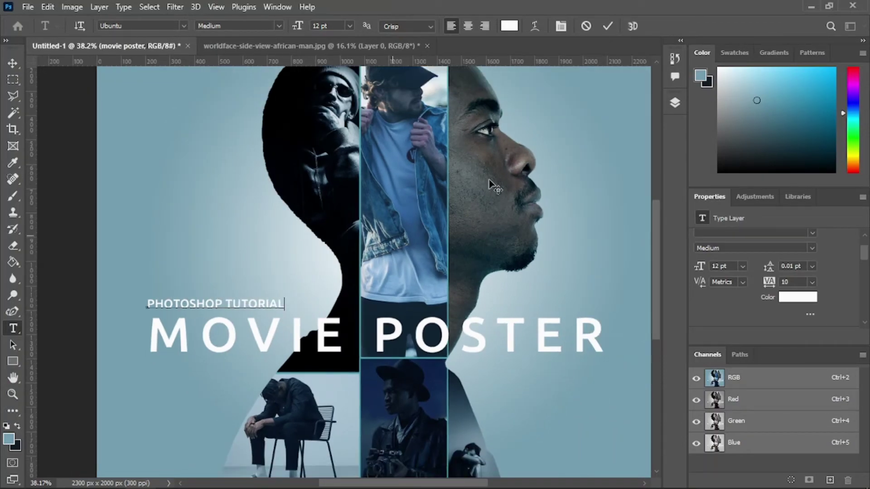
click(608, 26)
Give the subtitle Medium weight and make the MOVIE POSTER title Bold.
key(v)
click(812, 248)
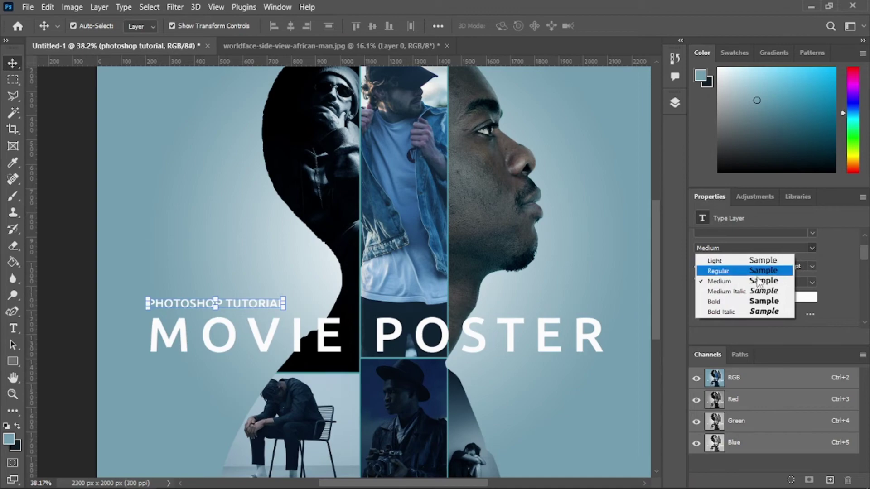
click(733, 283)
click(529, 350)
click(813, 248)
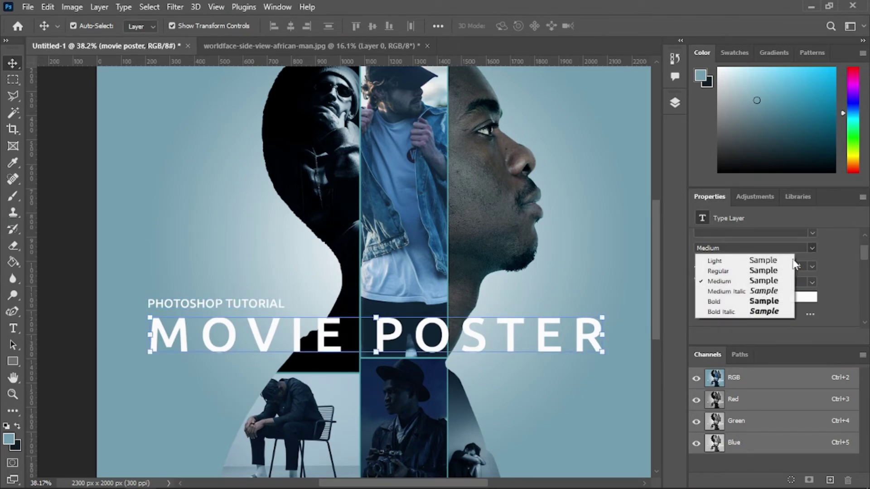
click(731, 301)
scroll(458, 349, down, 2)
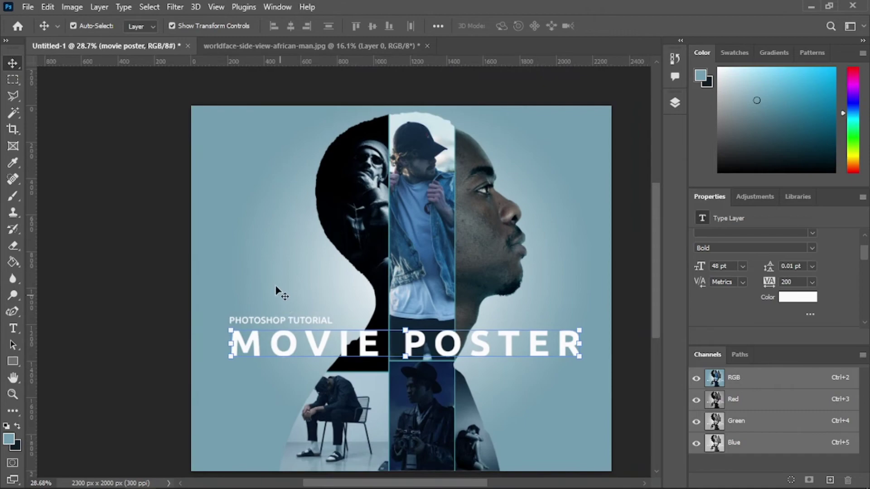
click(278, 292)
scroll(464, 347, down, 1)
Copy the title down as 'JULY 23 2023', with 2023 in red (#ff0000) and tracking 100.
mouse_move(442, 320)
mouse_down()
mouse_move(462, 368)
mouse_move(443, 396)
mouse_up()
double_click(443, 396)
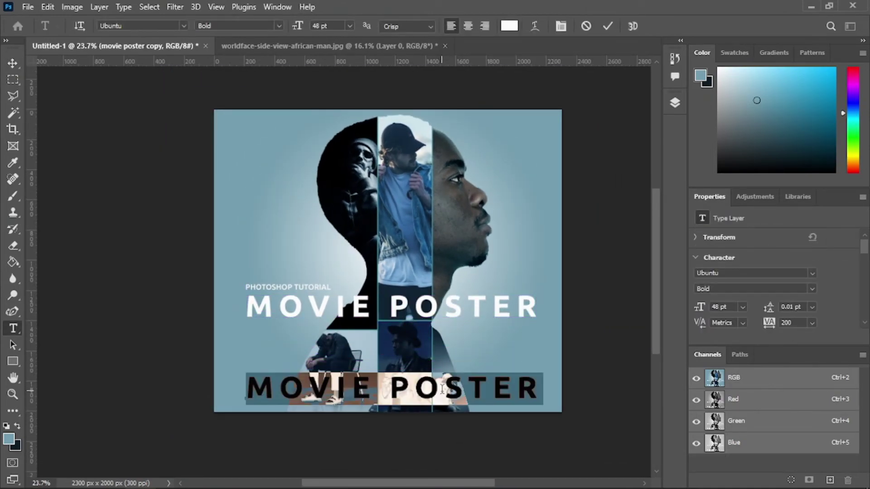
text(JULY 23 202)
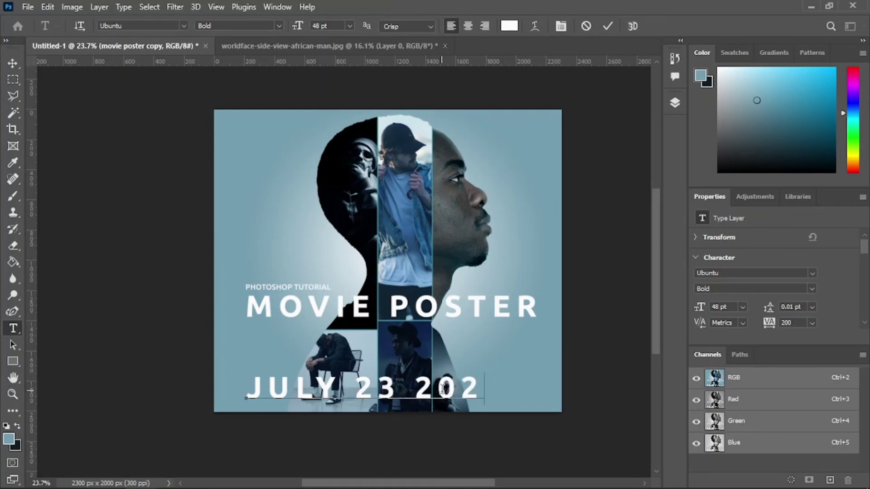
text(3)
double_click(443, 389)
click(510, 26)
text(ff0000)
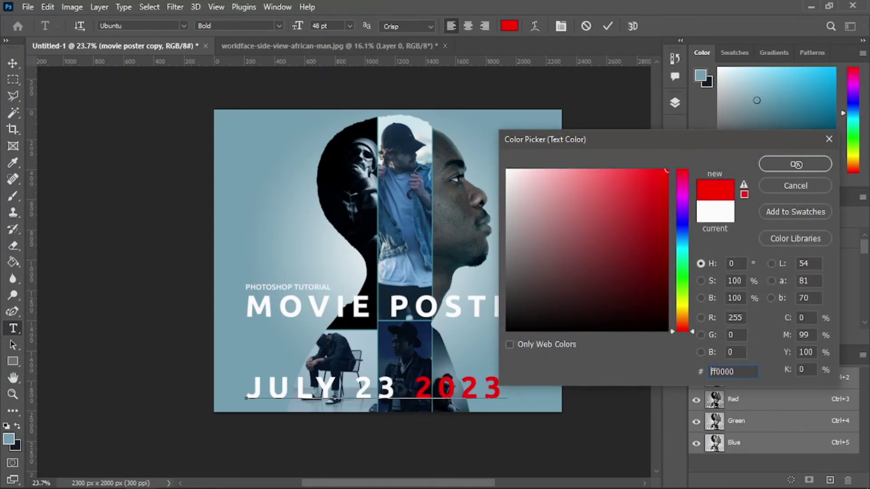
click(796, 164)
text(00)
key(Return)
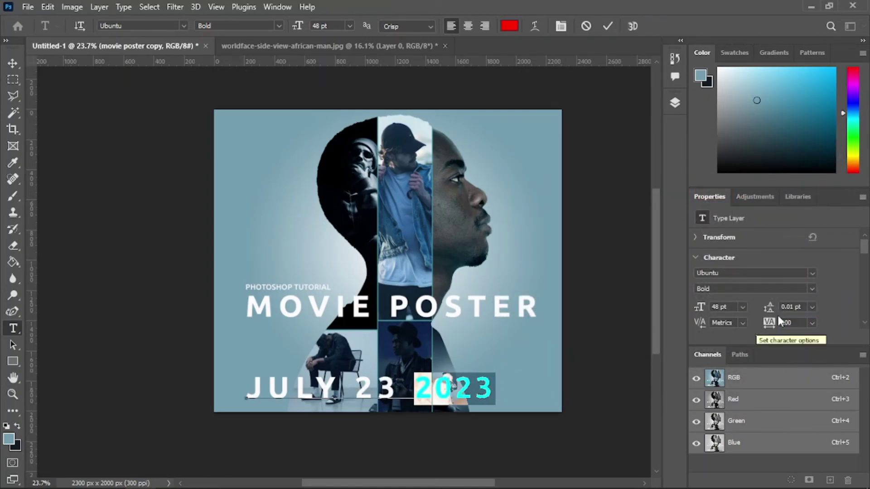
Commit the date text and move it to the bottom centre of the poster.
click(13, 63)
drag(417, 390, 437, 390)
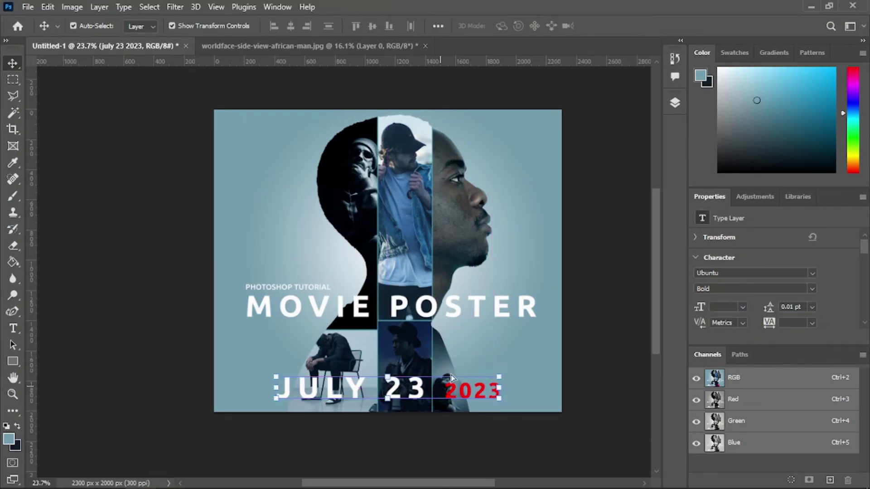
key(ctrl+z)
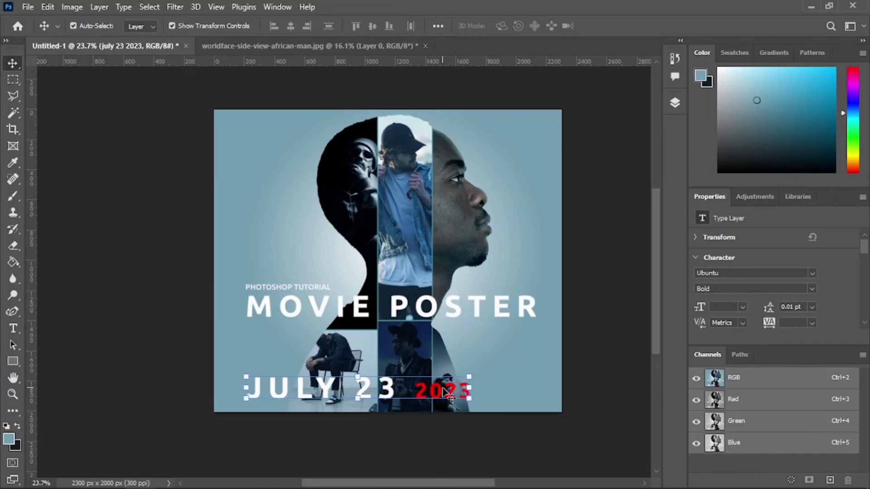
double_click(444, 390)
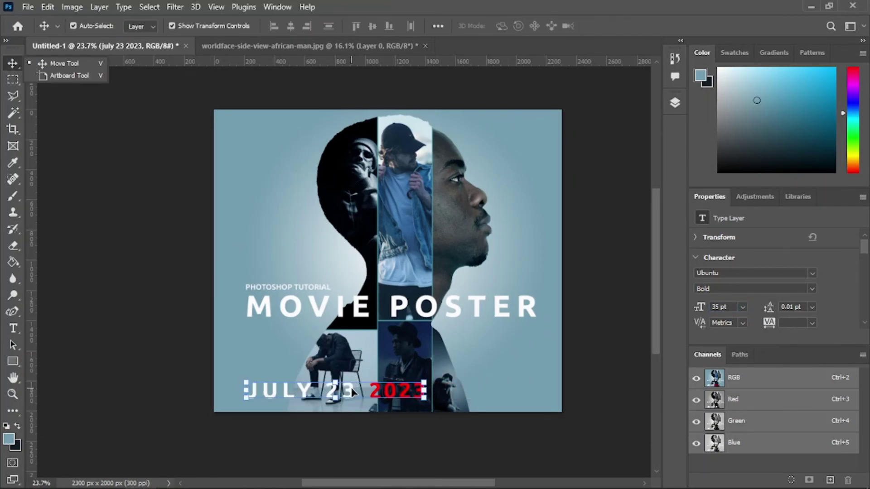
drag(353, 393, 399, 402)
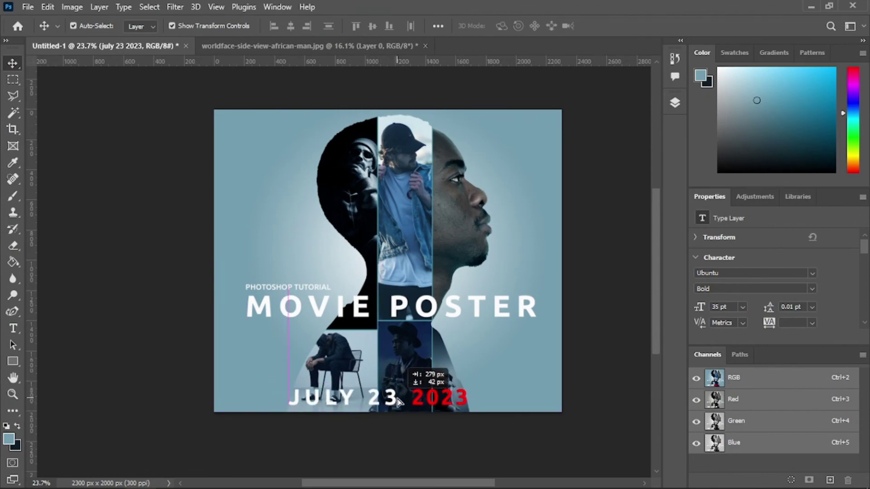
drag(398, 307, 396, 285)
click(507, 308)
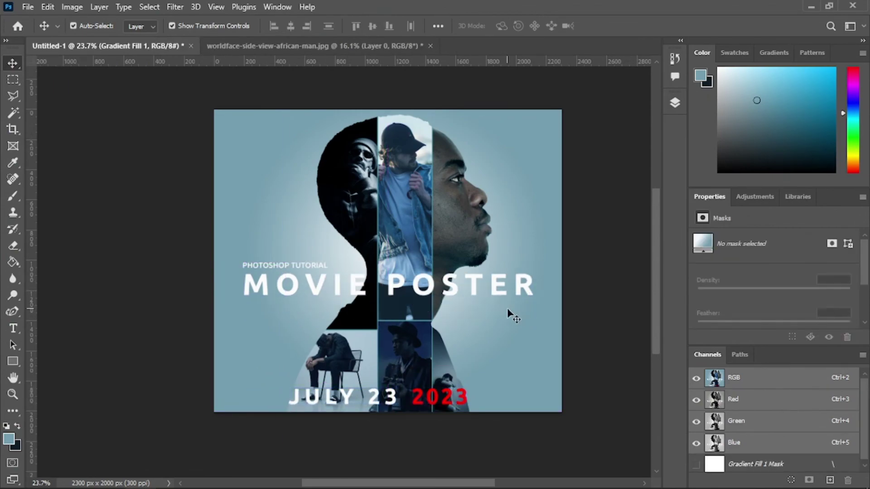
scroll(485, 306, up, 2)
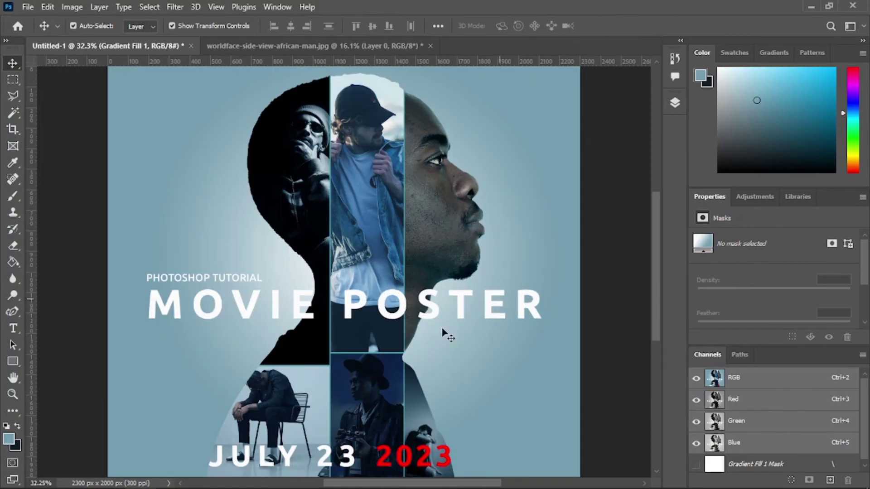